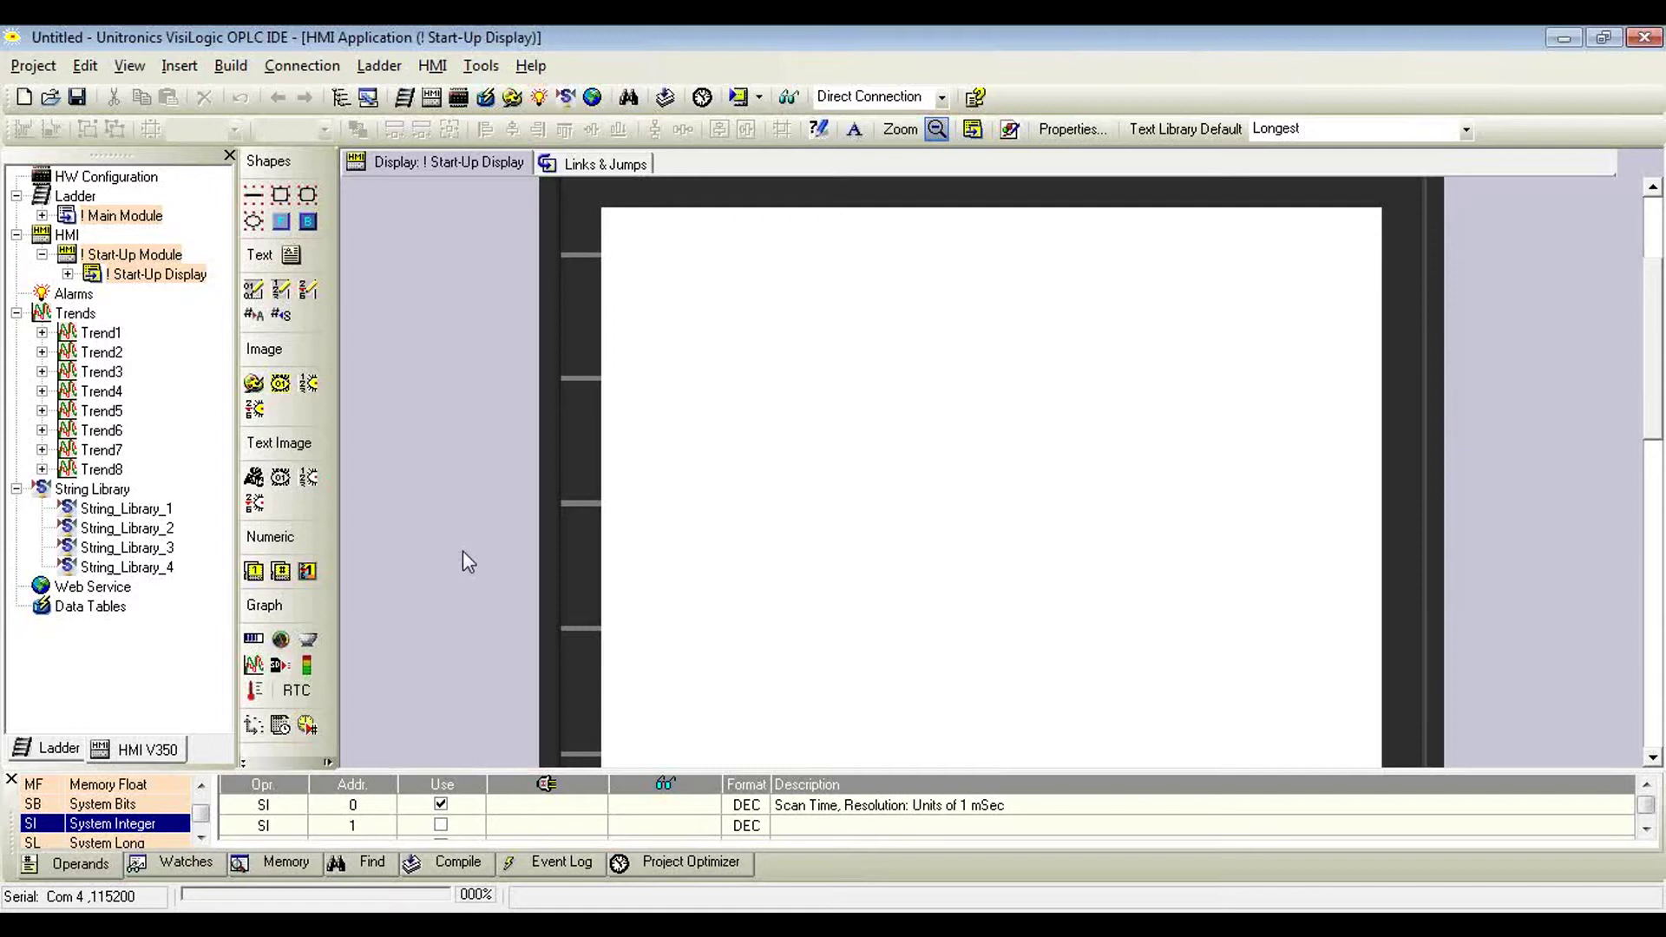
Step: Select the Text Image tool in the HMI toolbox for the Start-Up Display
left_click(257, 489)
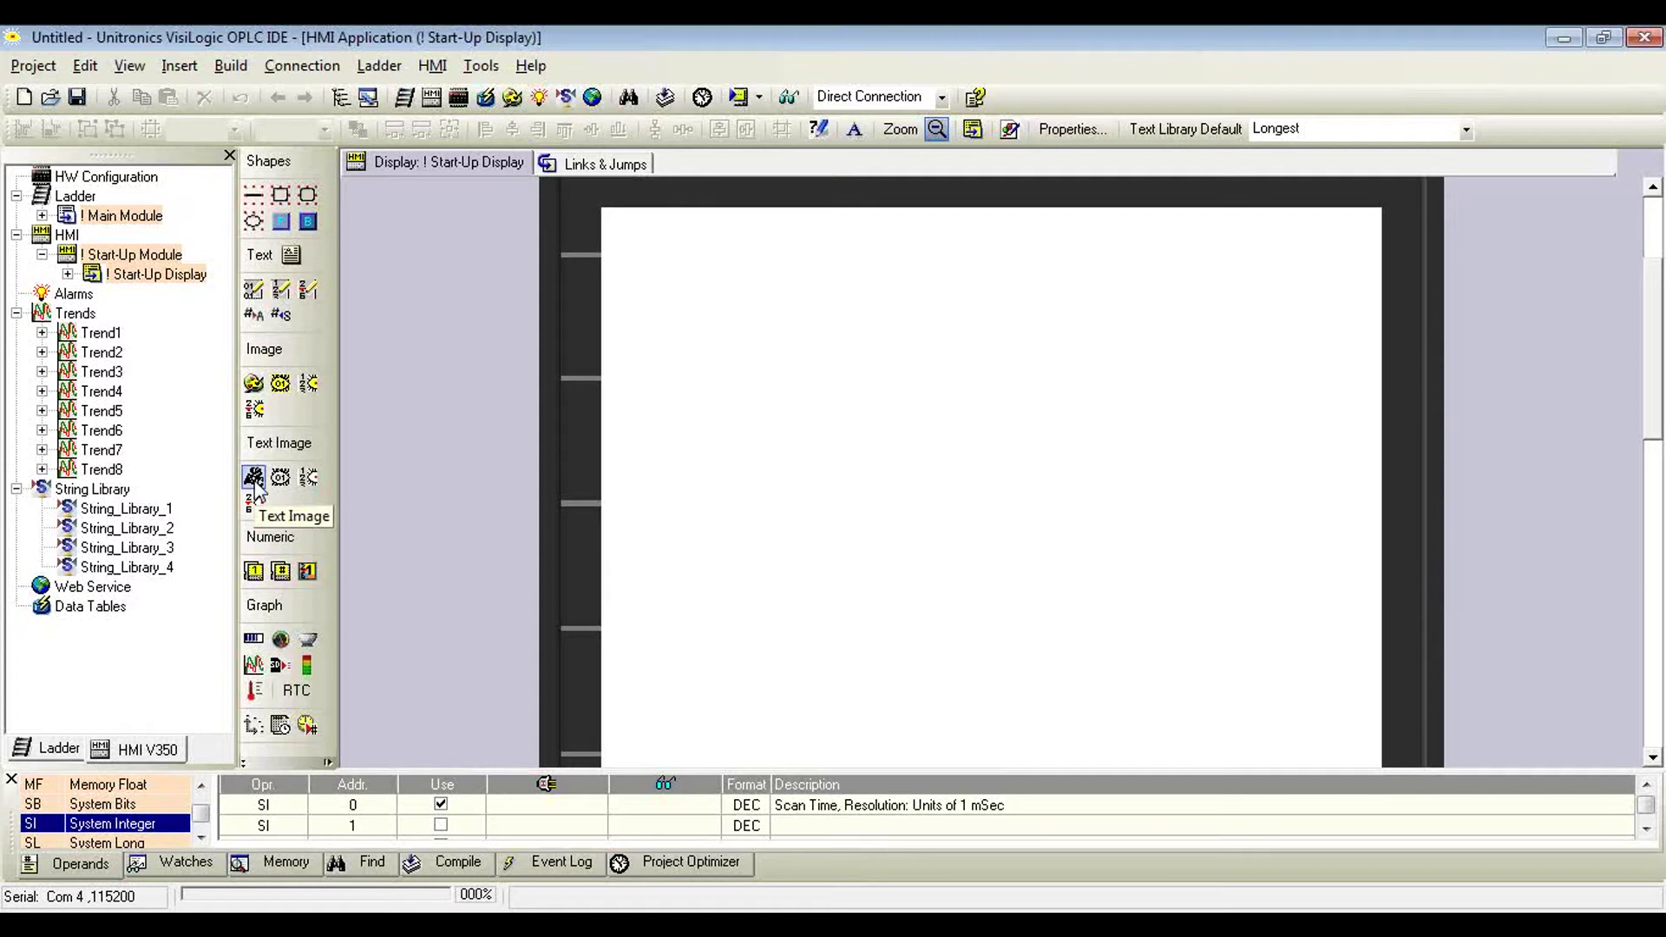
Step: Draw a Text Image rectangle on the Start-Up Display and reposition its settings dialog
left_click(254, 477)
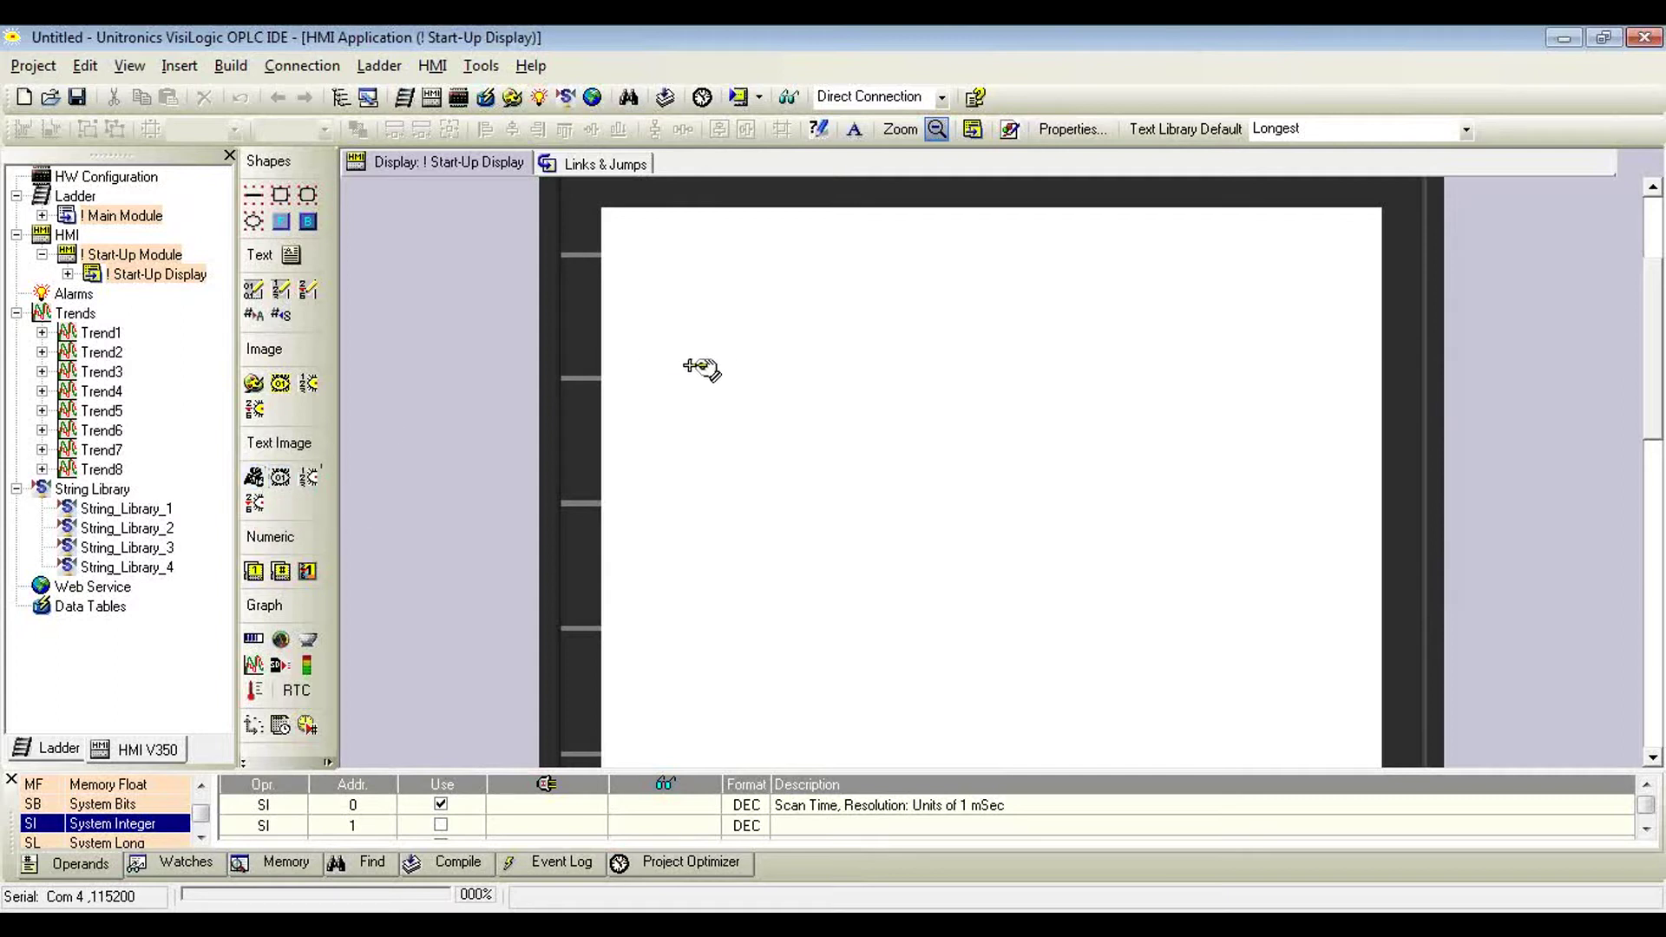
left_click_drag(689, 365, 1263, 642)
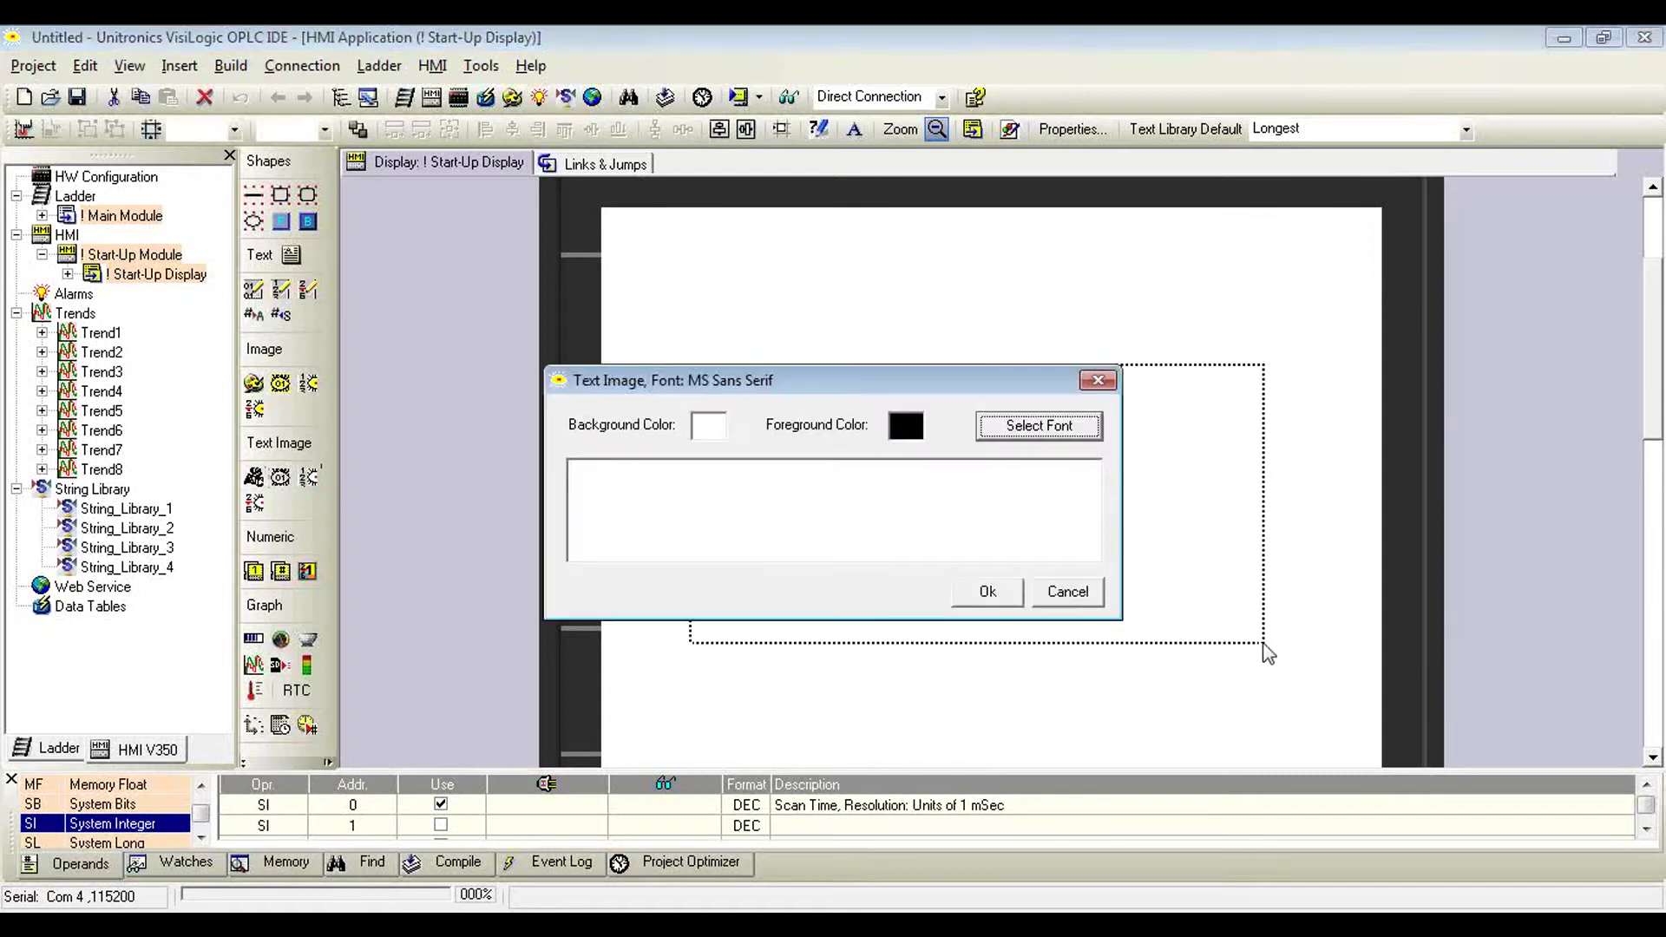
left_click_drag(858, 394, 745, 358)
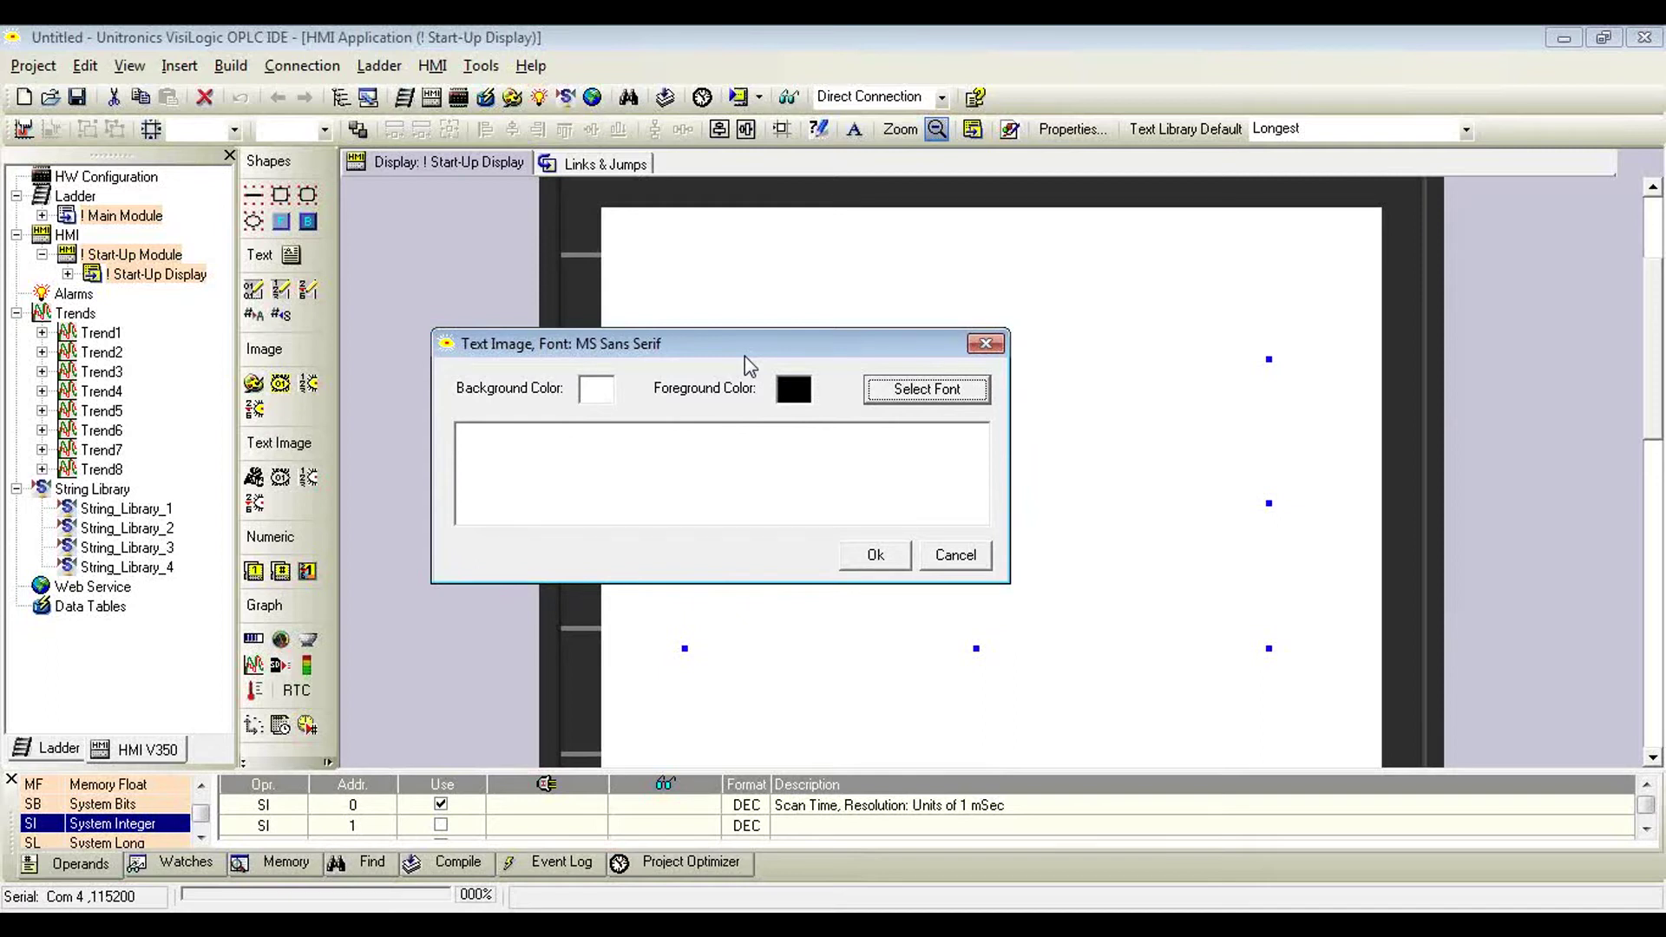
Step: Pick the Japanese font, preview Oblique and Bold, then settle on Regular style
left_click(917, 390)
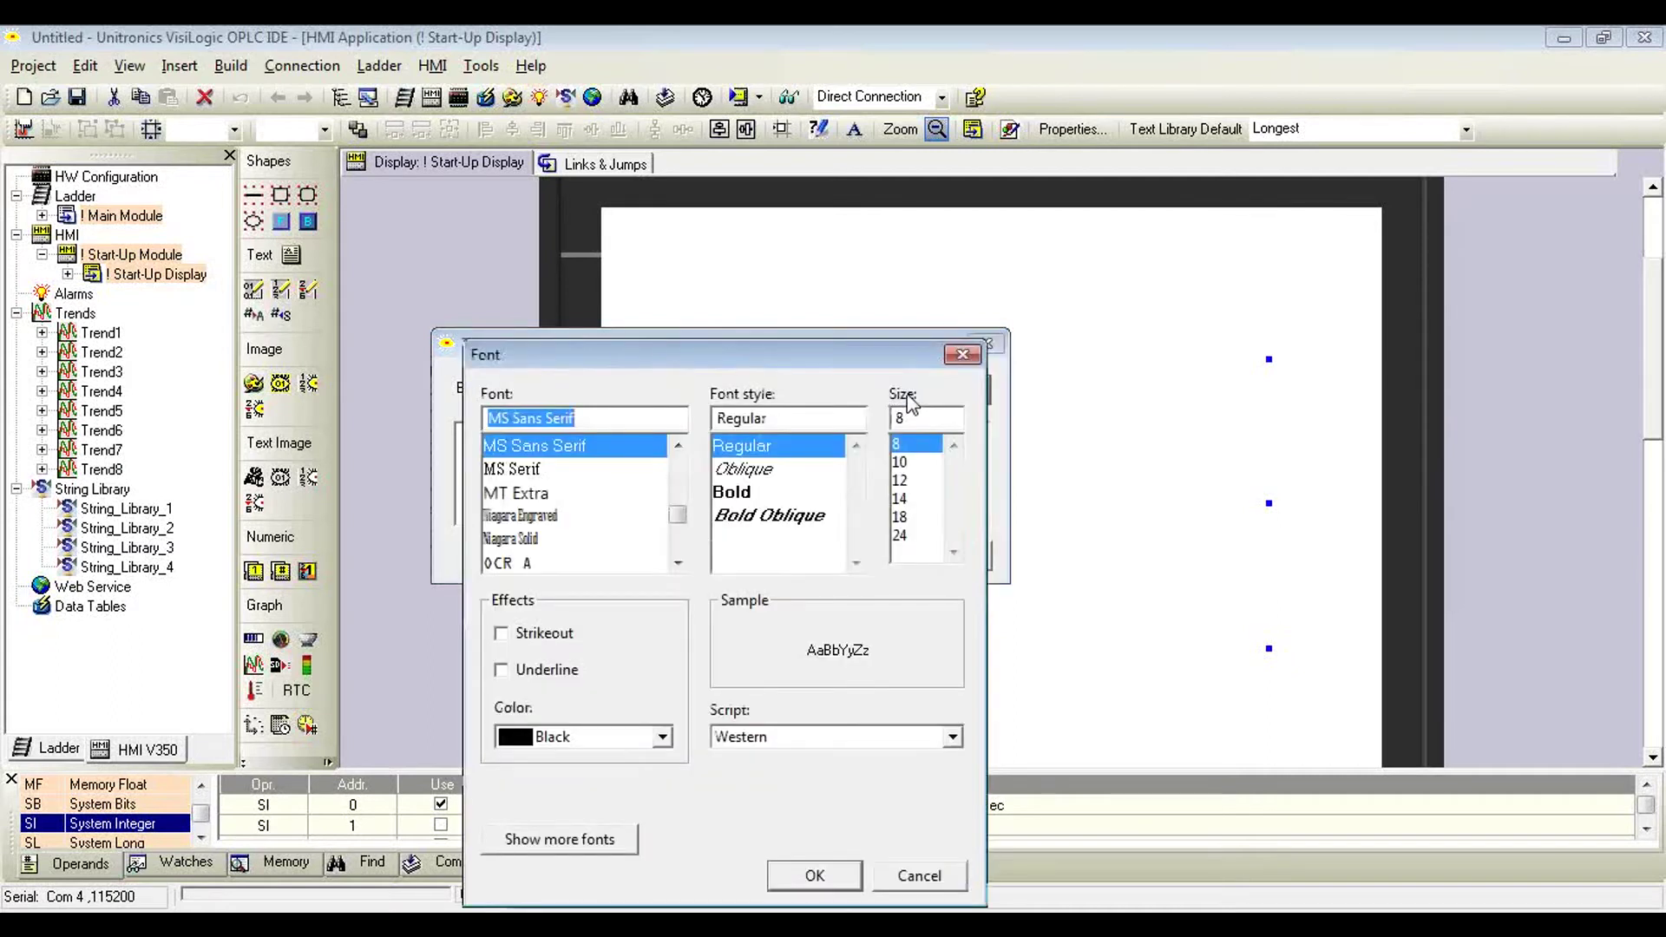
left_click_drag(841, 363, 814, 260)
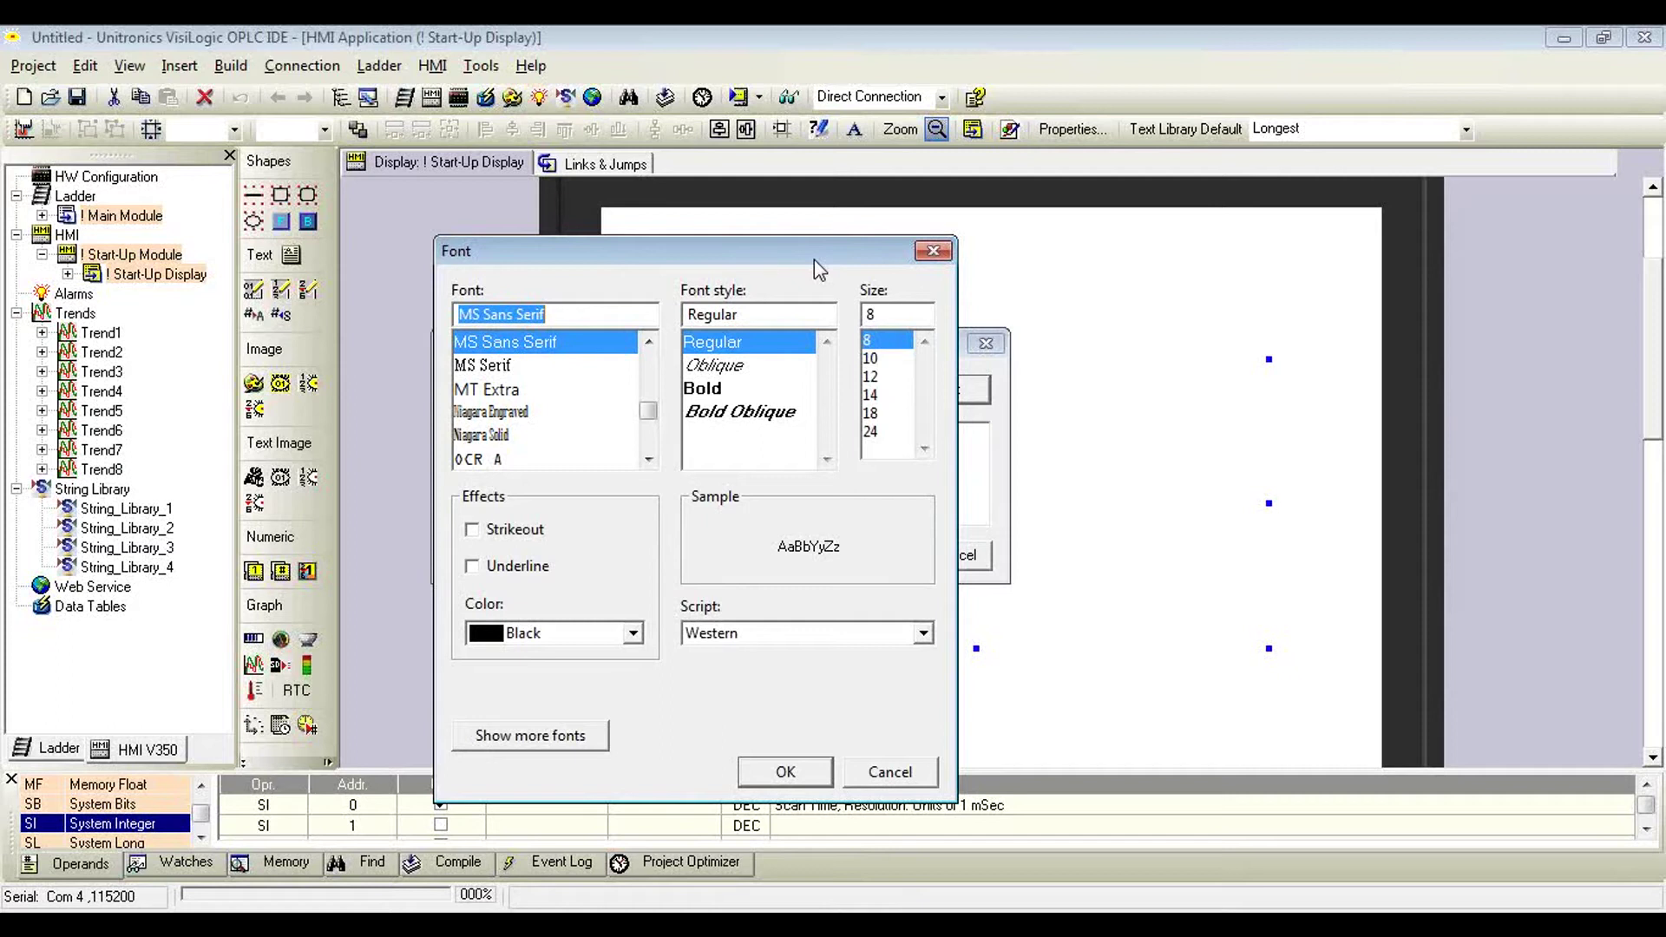
type("ja")
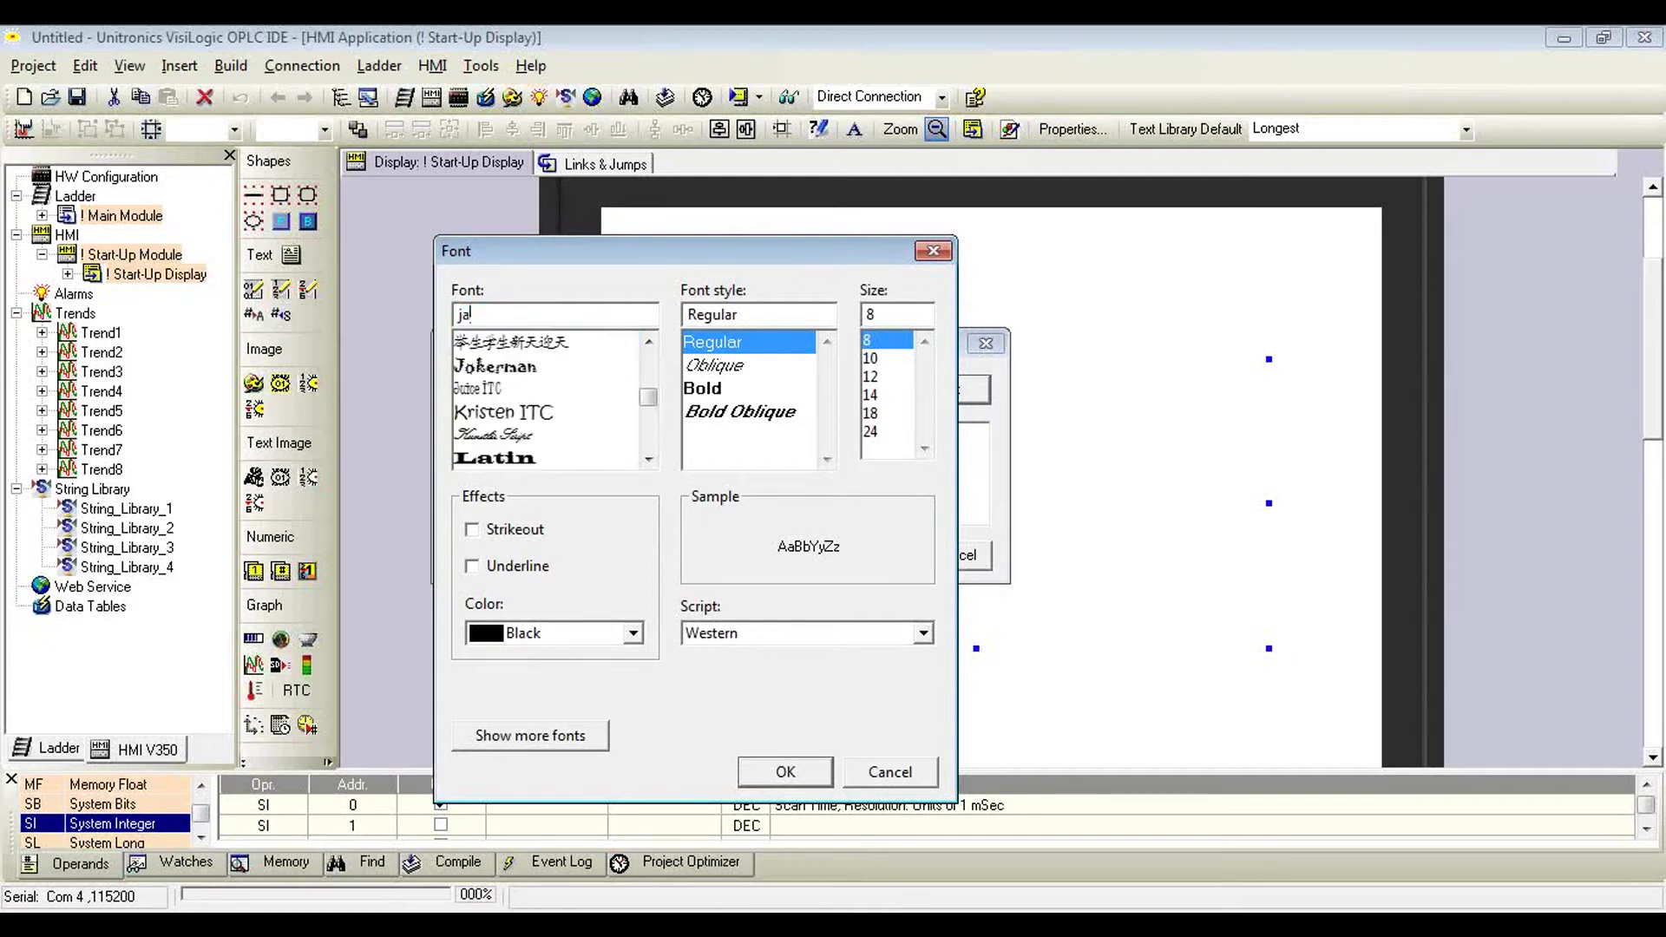
type("pa")
left_click(559, 342)
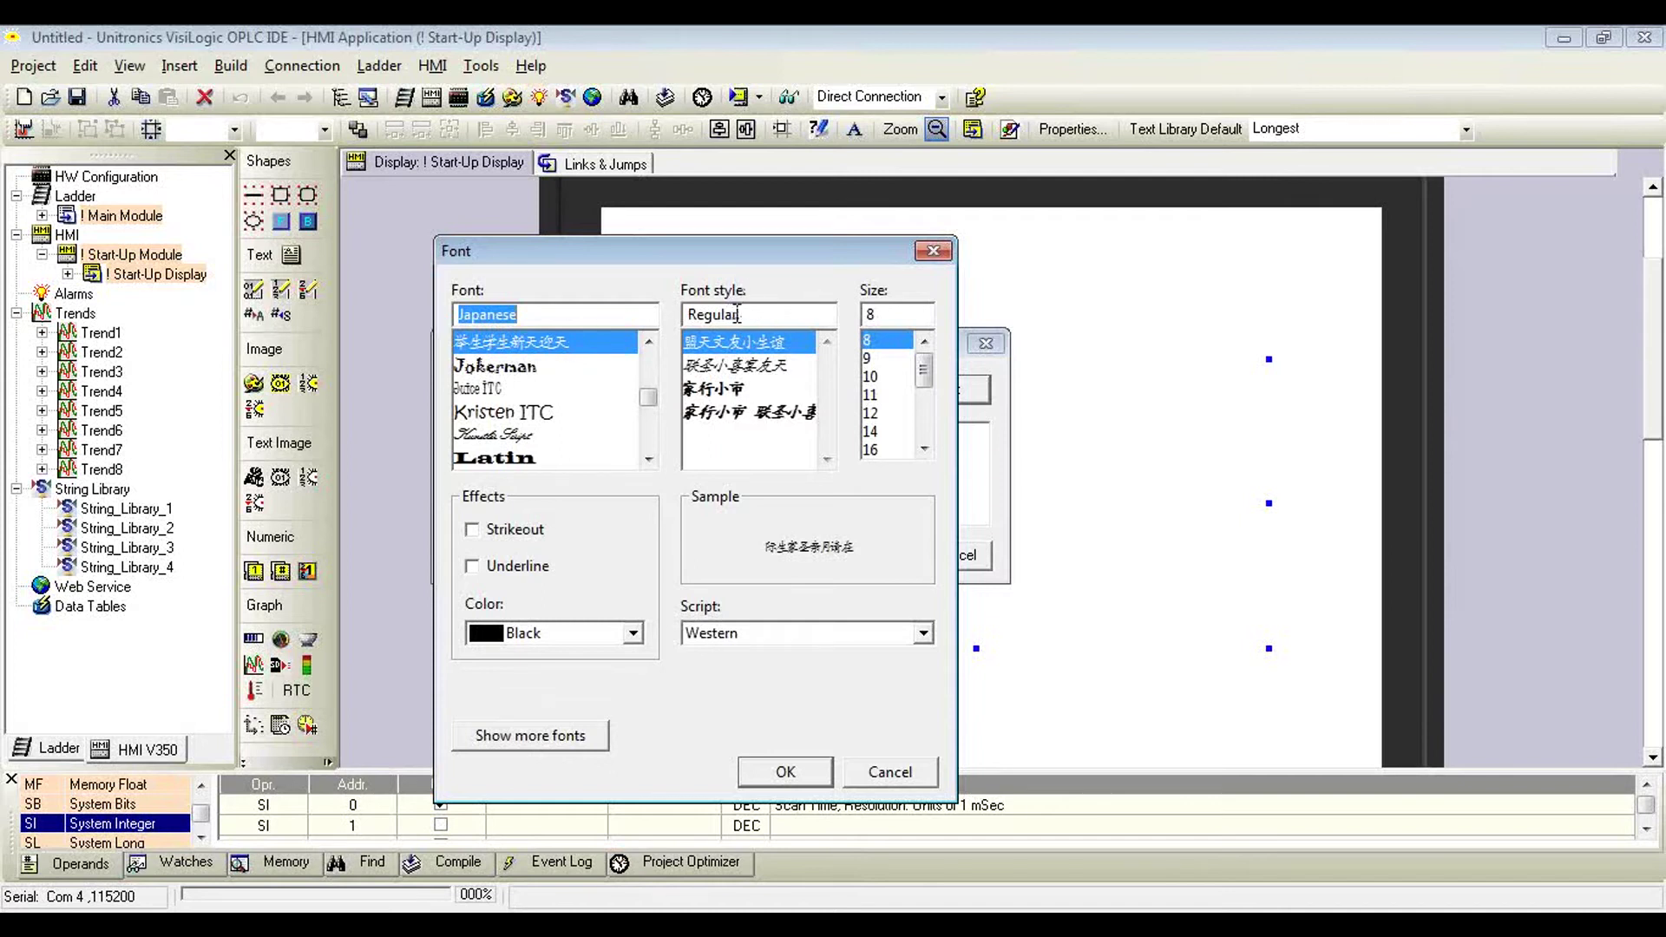
left_click(762, 366)
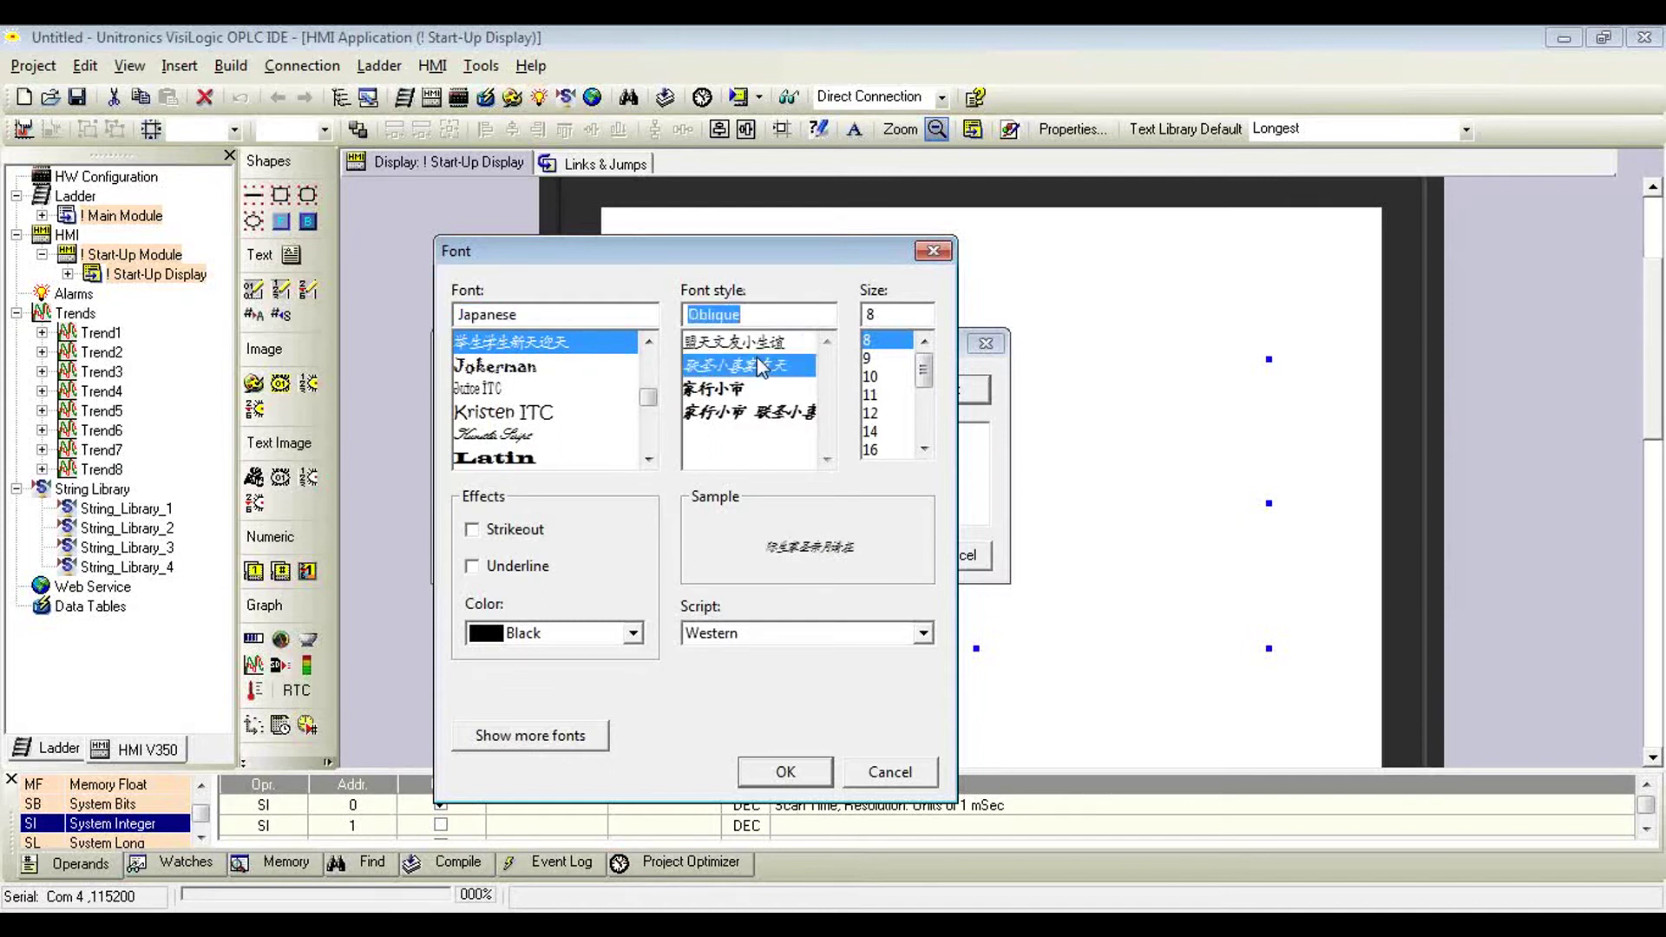
left_click(735, 389)
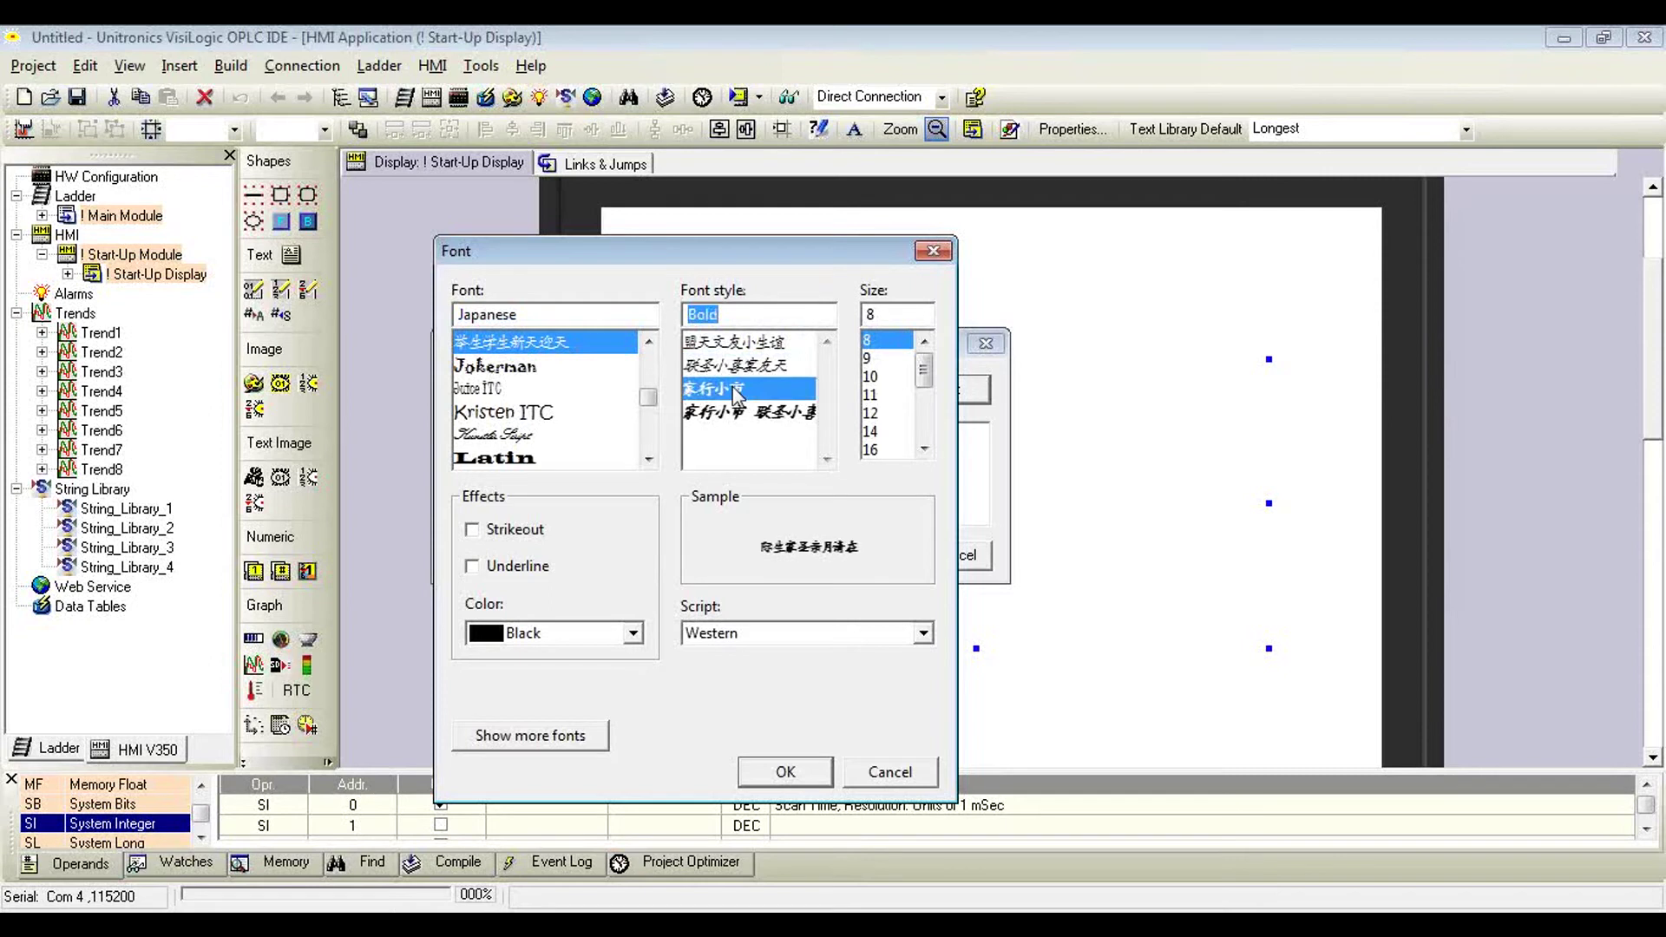
left_click(753, 347)
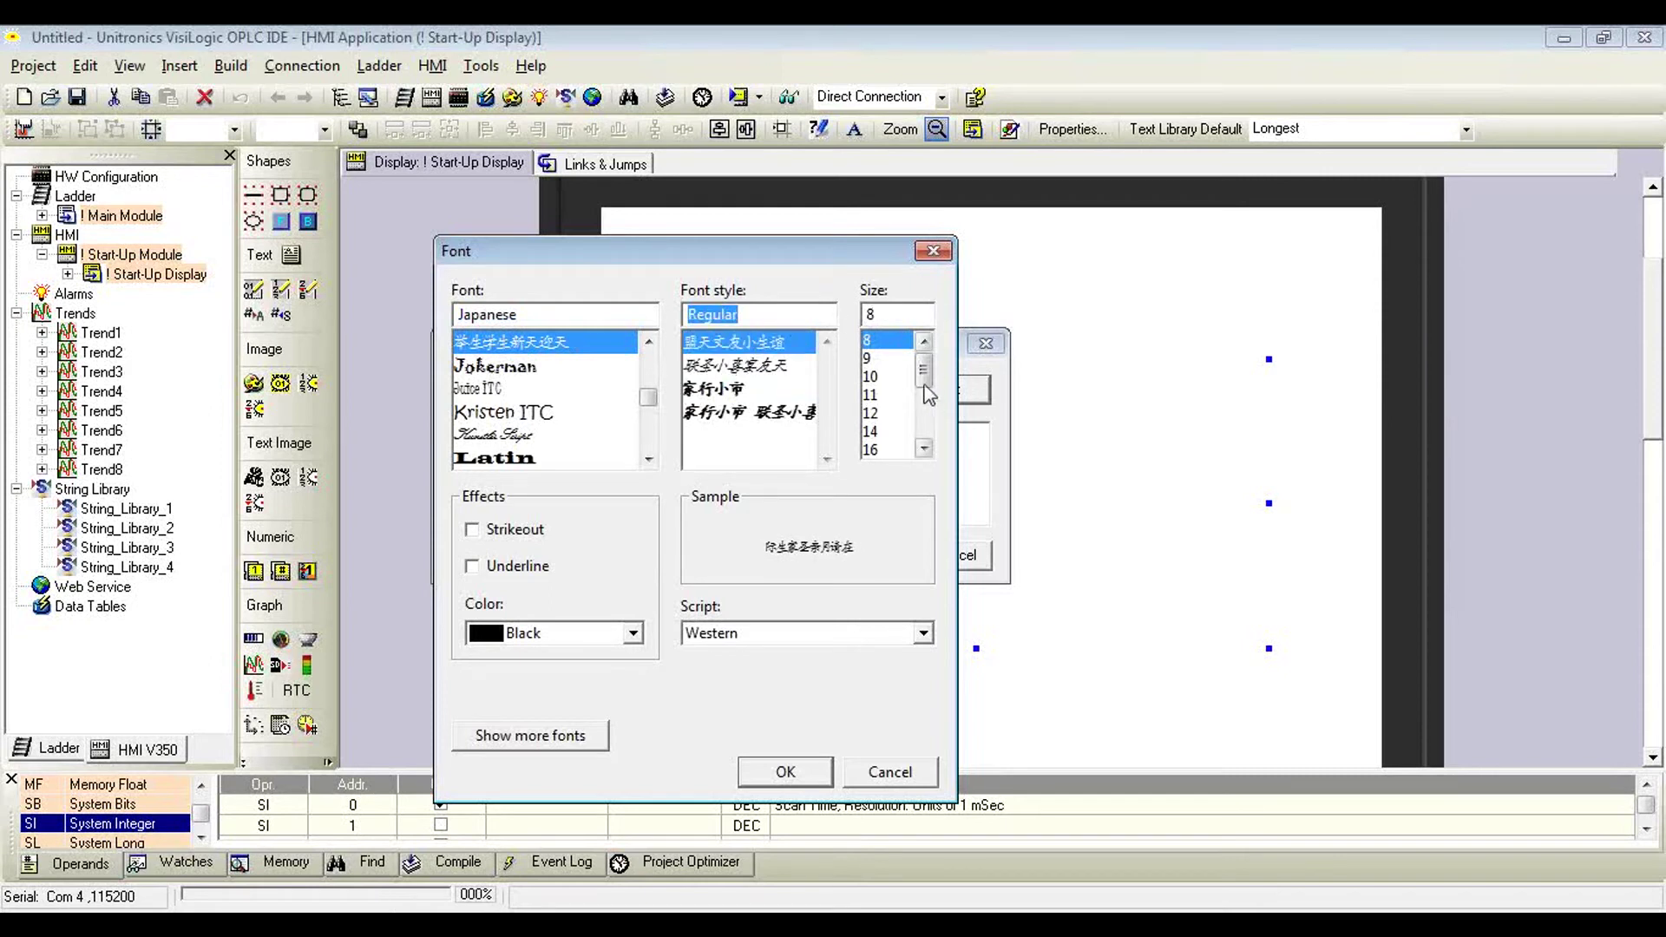
Step: Set the Japanese font size to 28
left_click(925, 451)
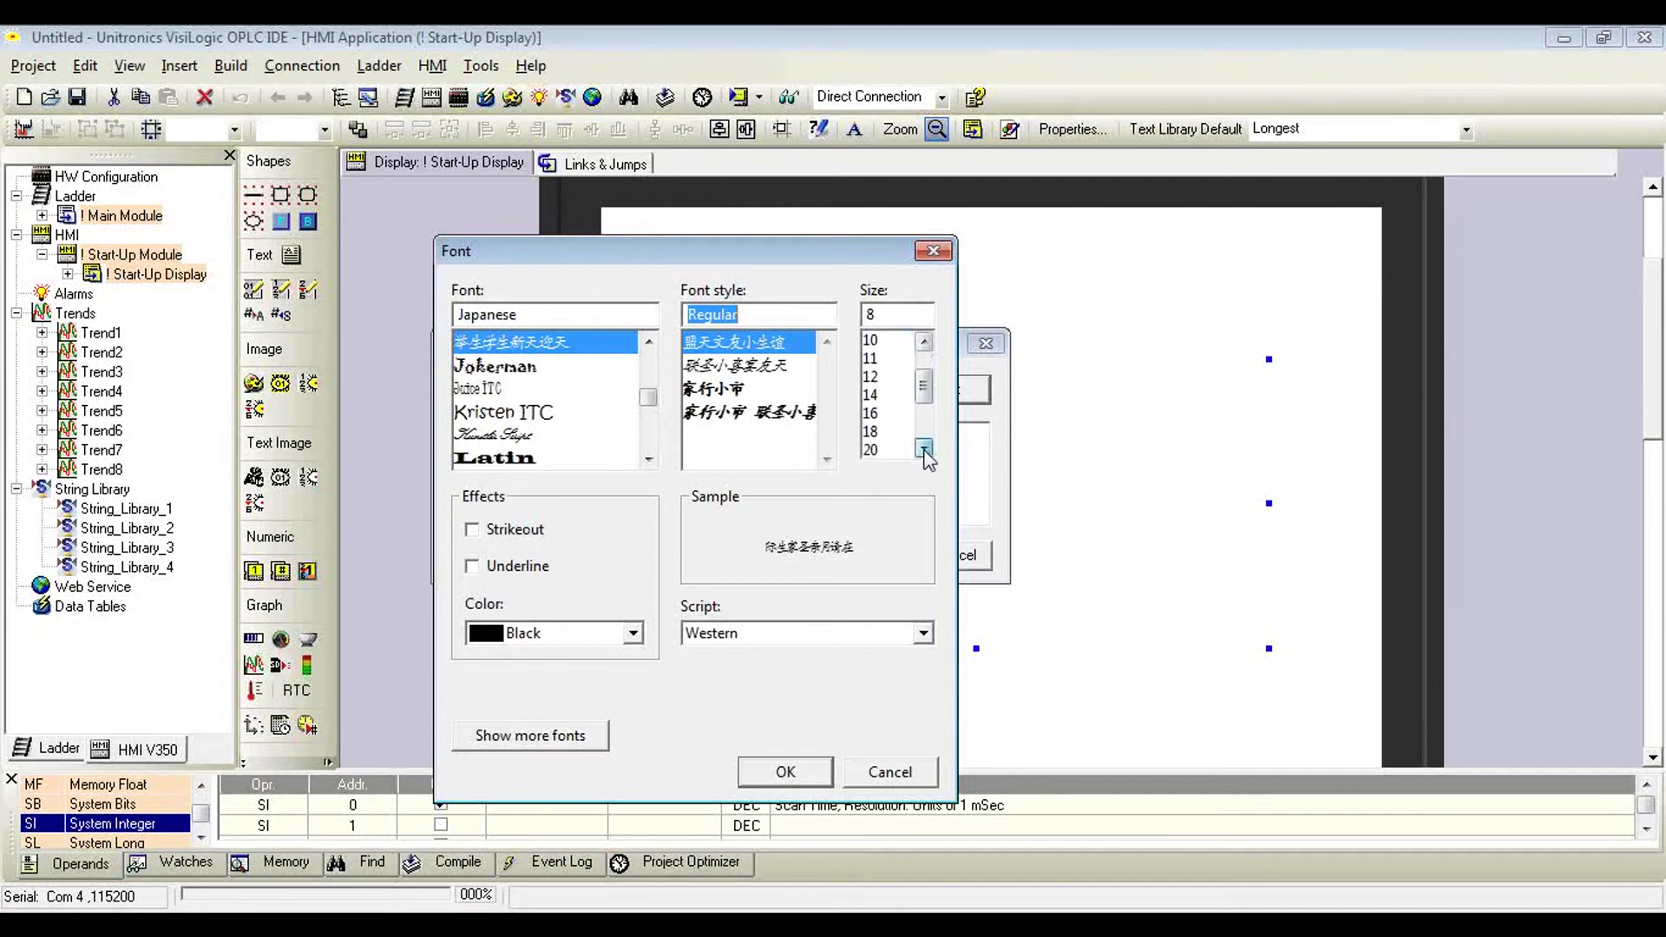
left_click(925, 451)
left_click(925, 450)
left_click(881, 432)
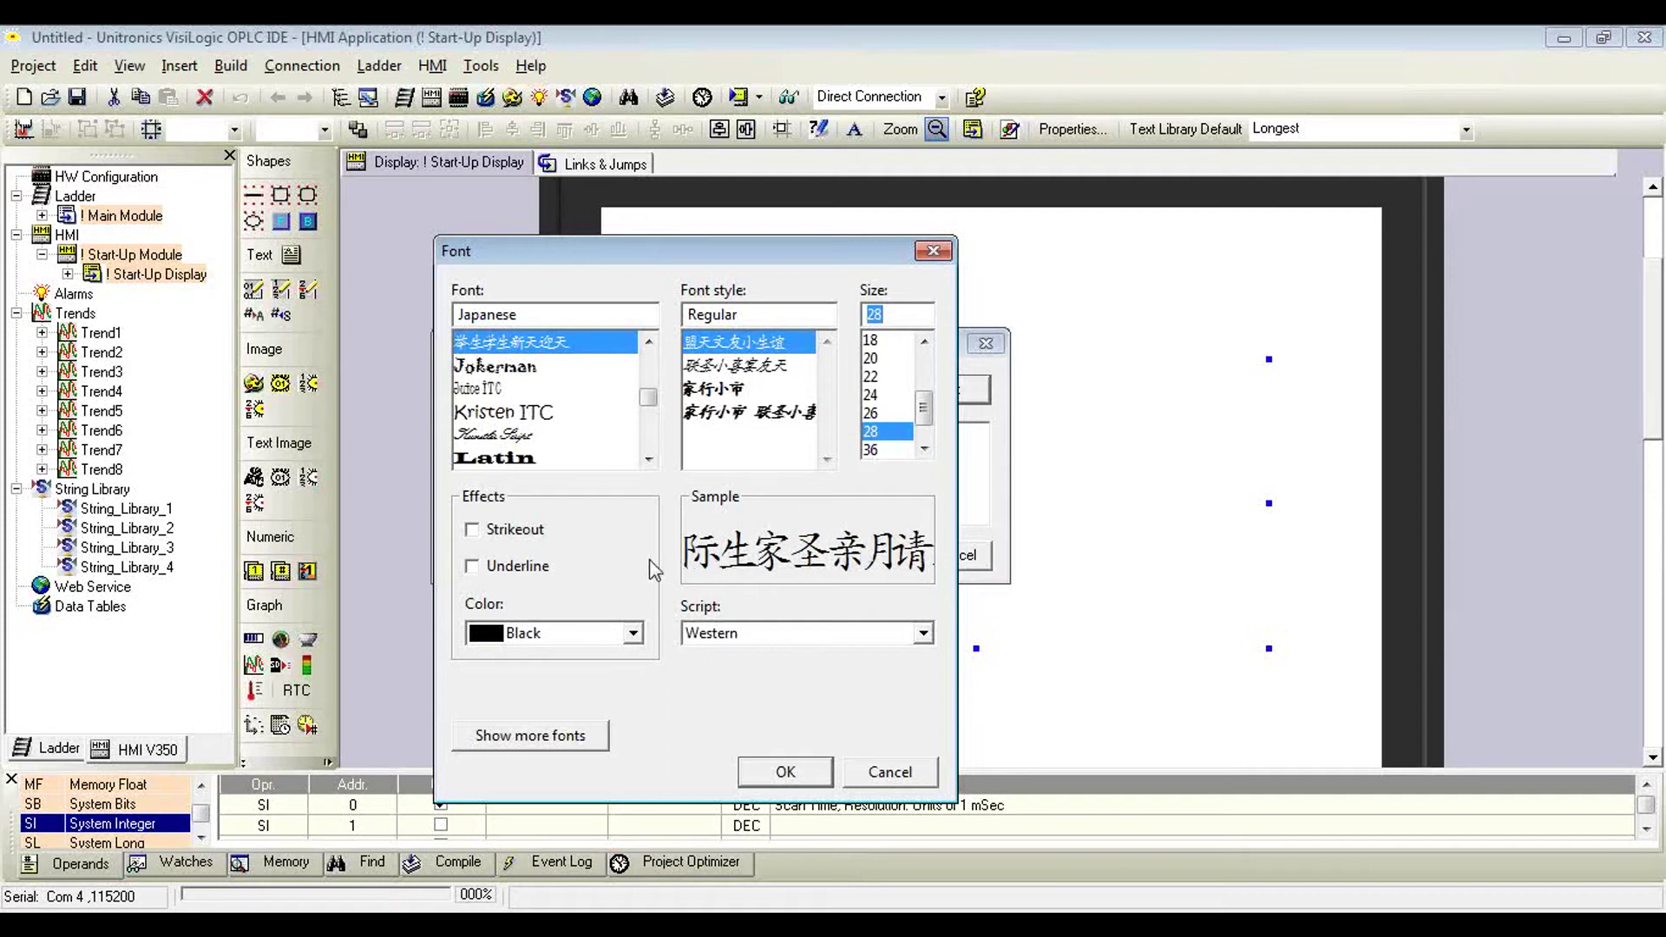
Step: Preview strikeout and underline, leave both off, check colour, and apply the font
left_click(477, 531)
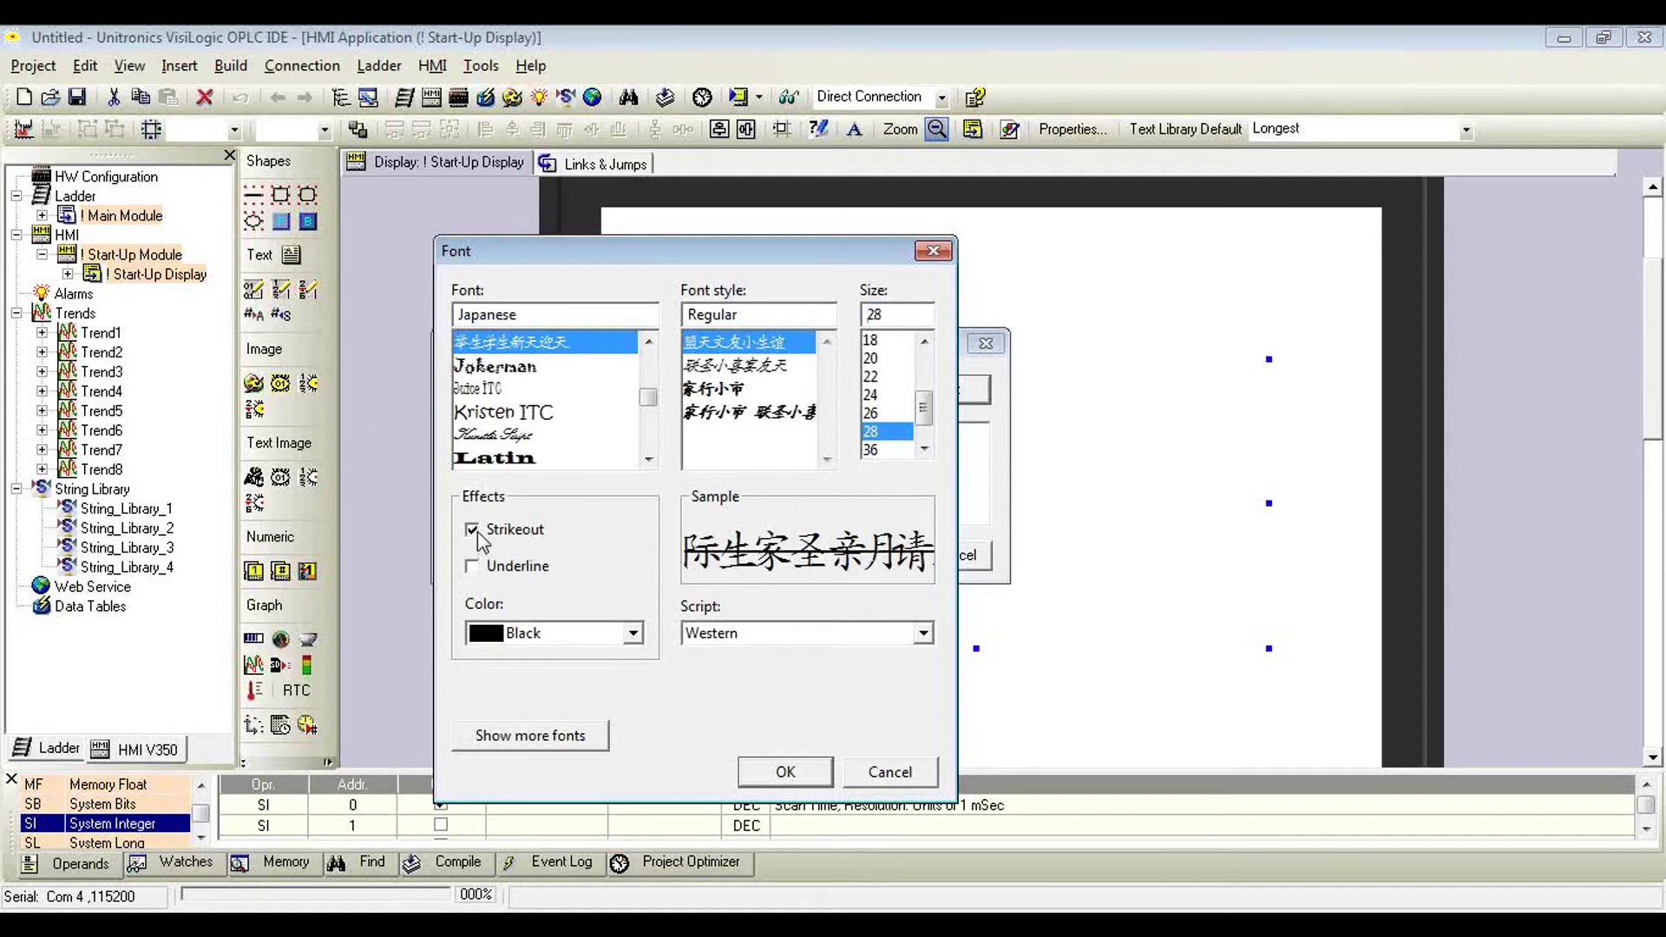
left_click(474, 531)
left_click(472, 568)
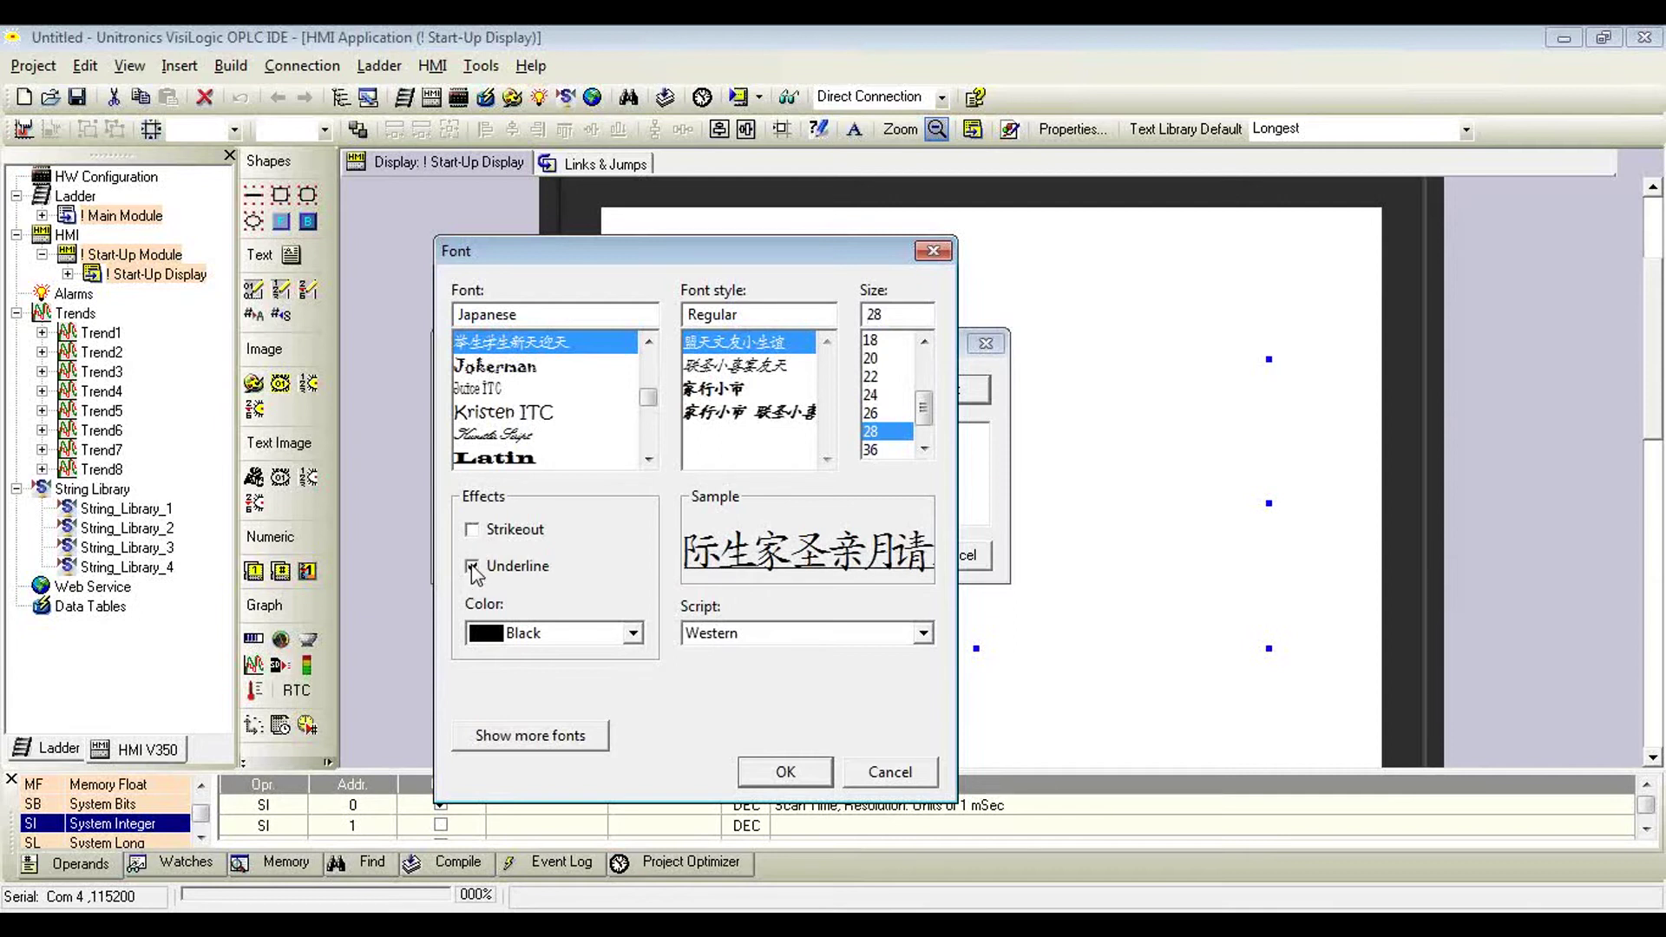
left_click(473, 568)
left_click(627, 638)
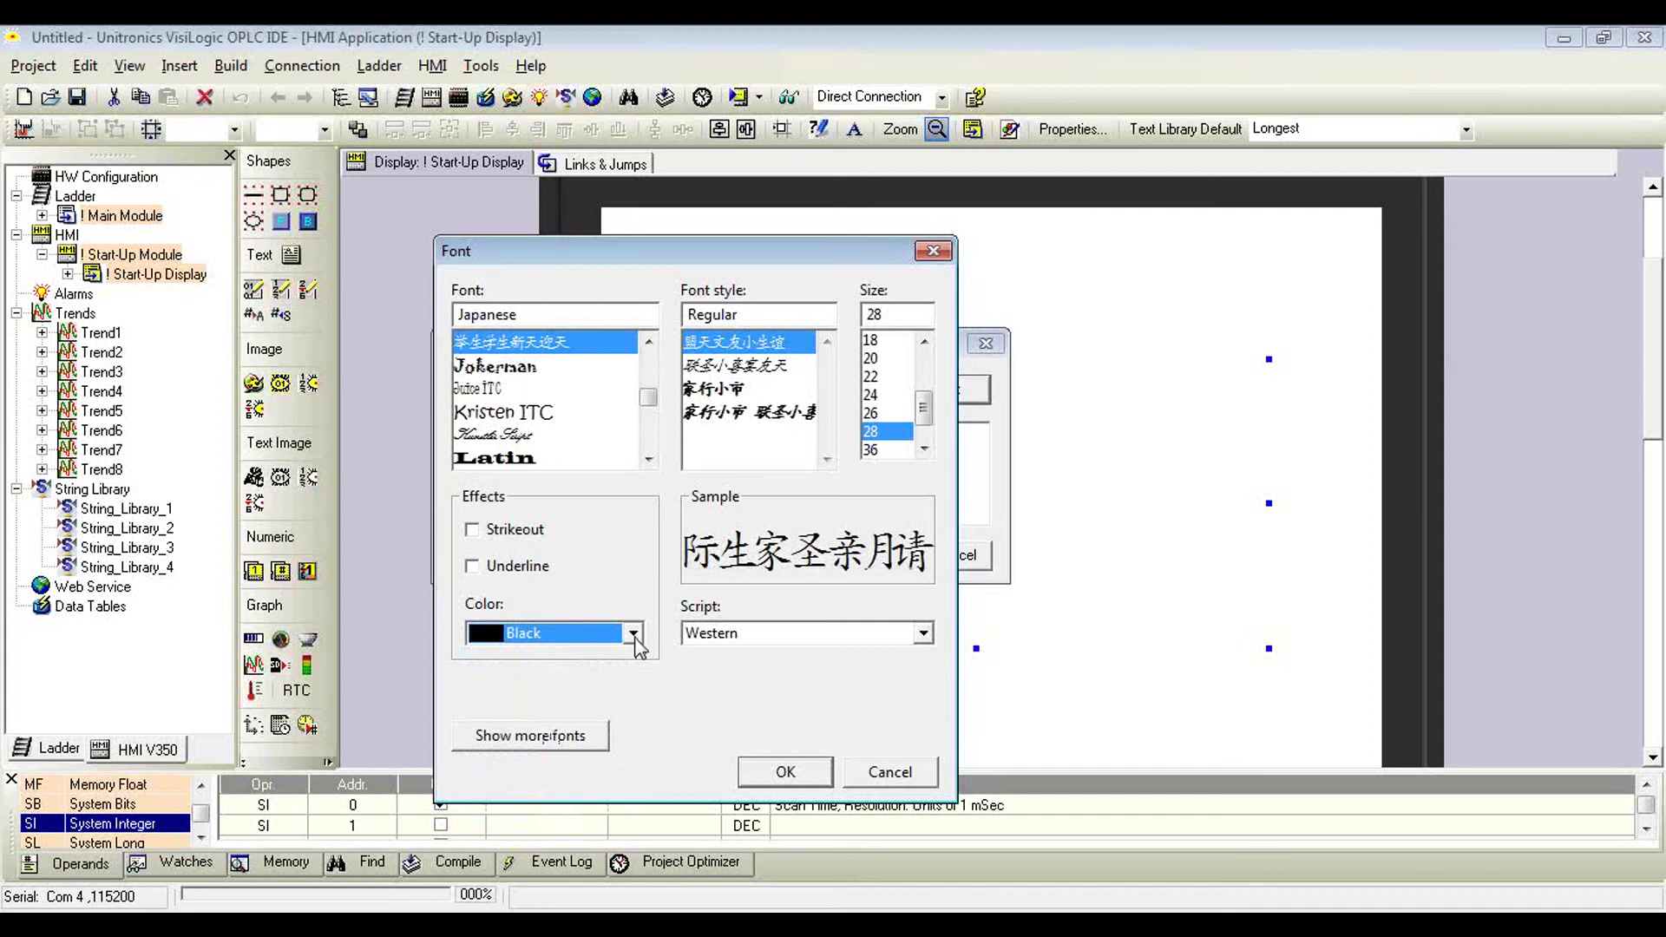
left_click(785, 771)
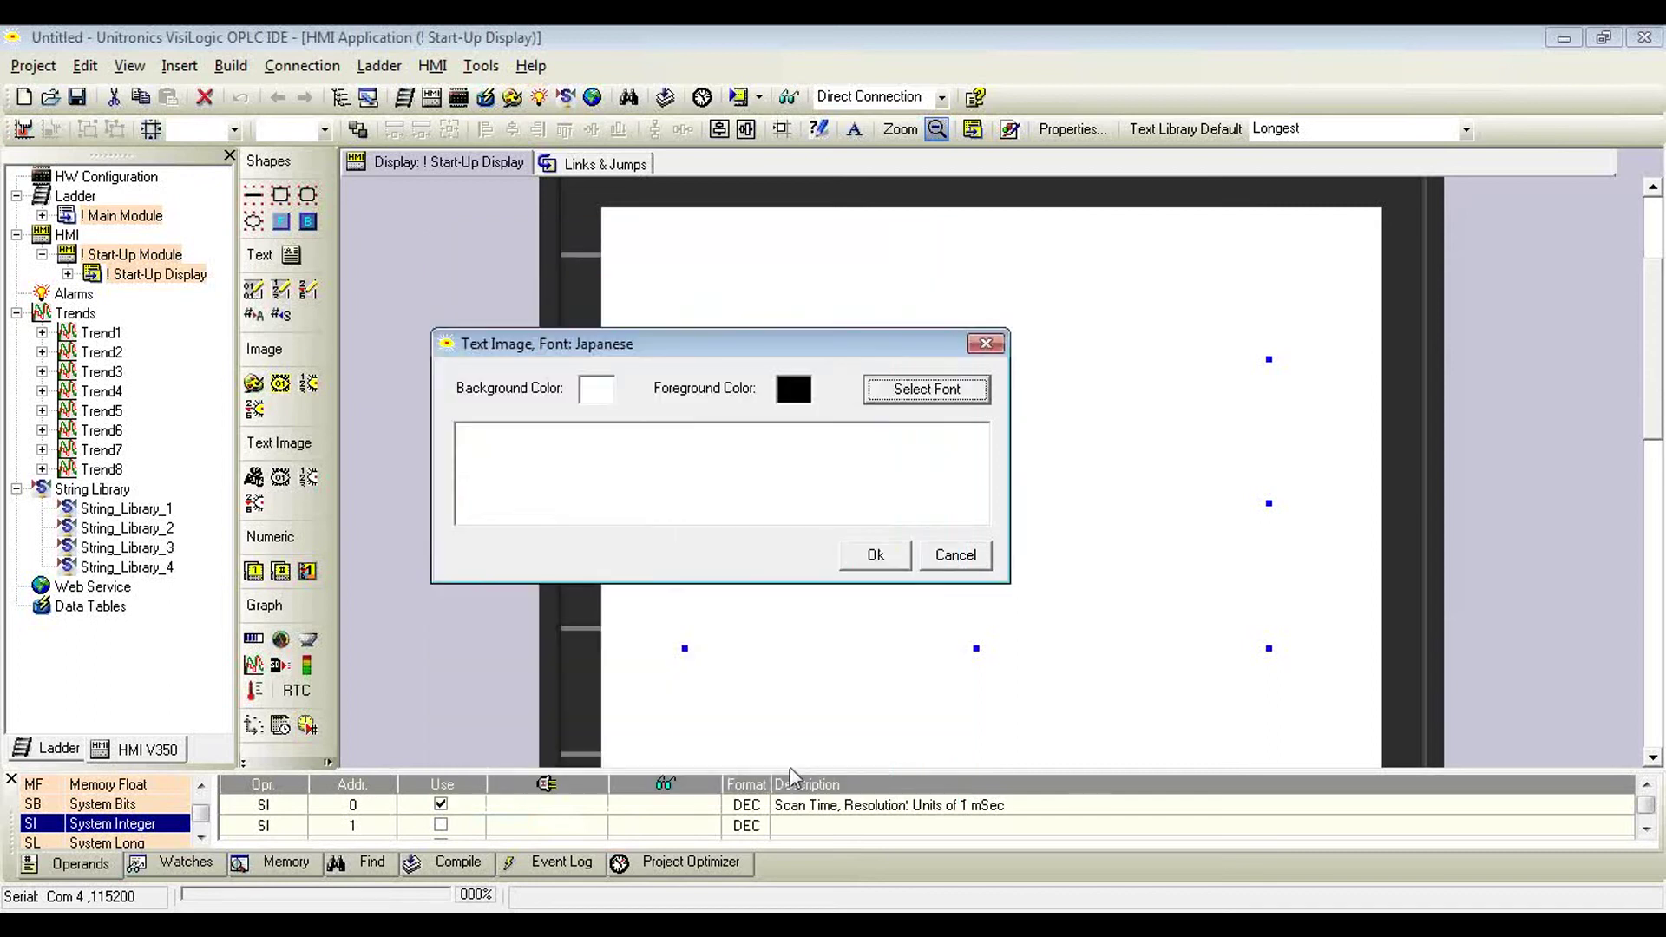
Step: Enter the text 西天小小行 in the Text Image text box and confirm it
left_click(725, 477)
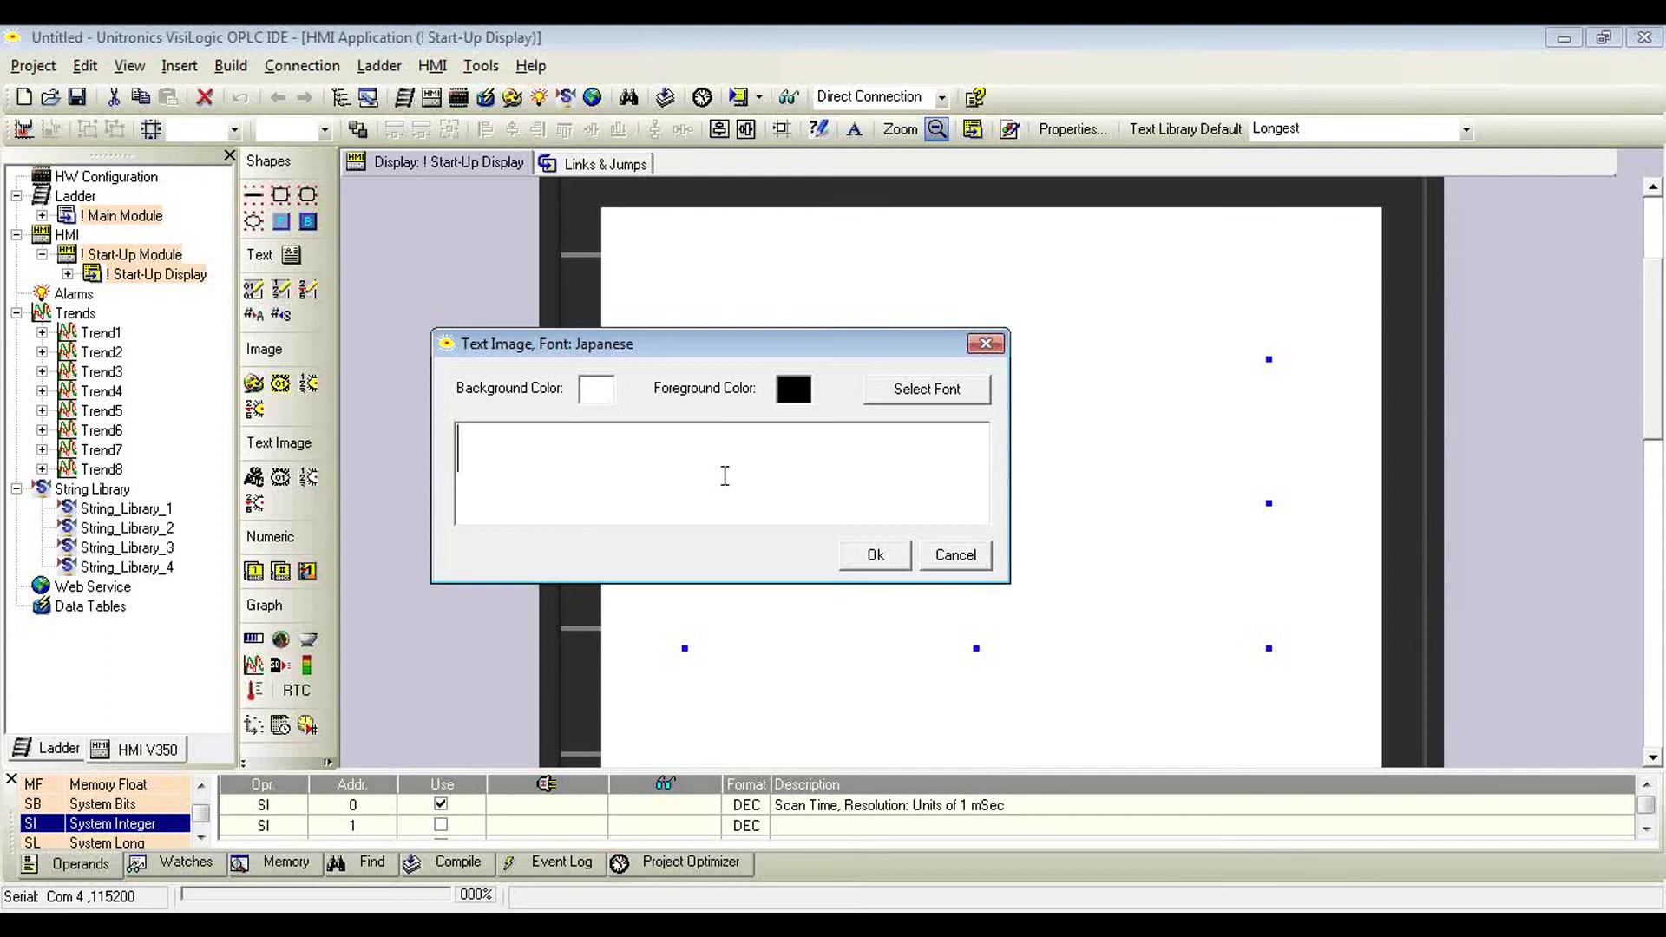
type("西天小小行")
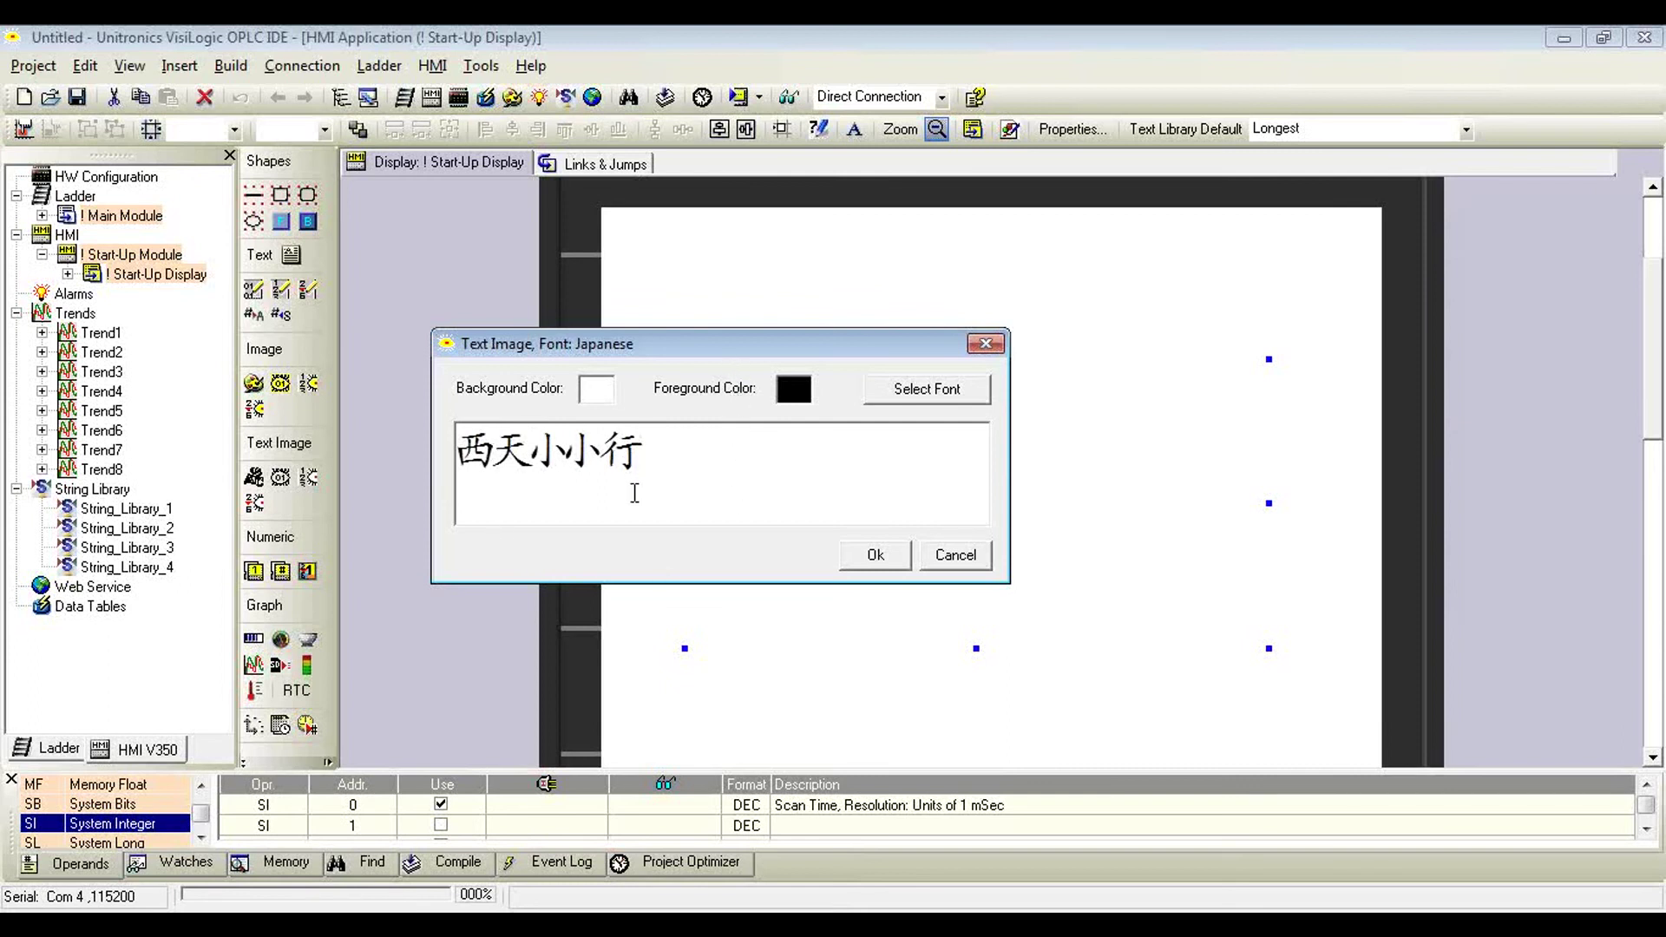
left_click(884, 558)
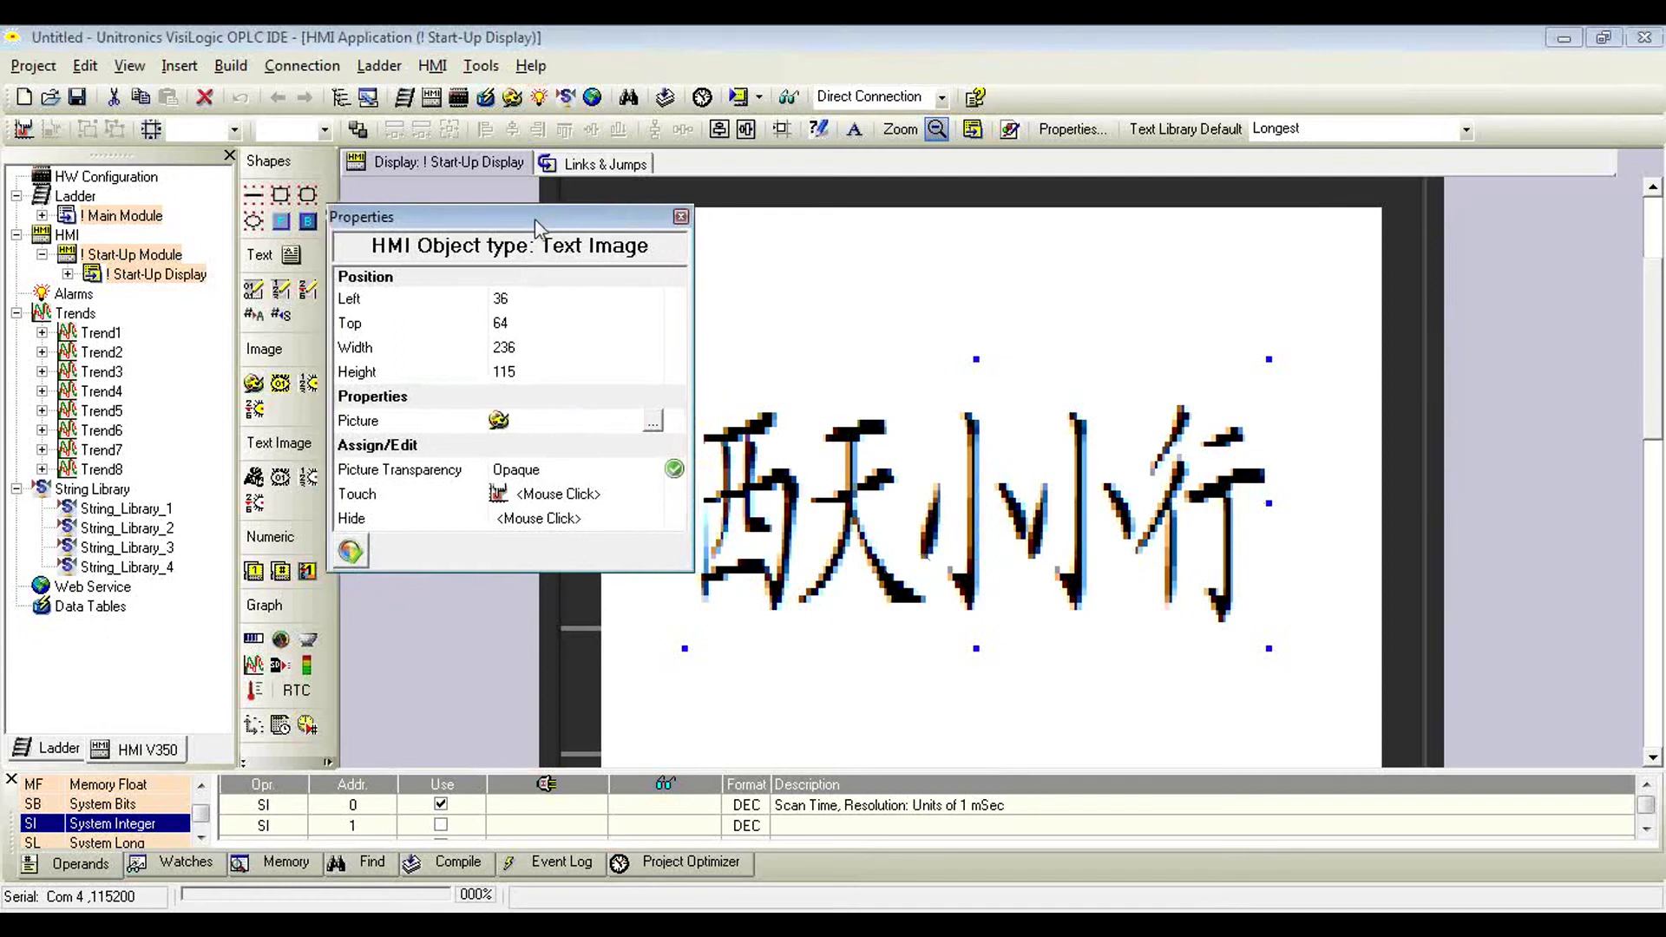
Step: Close the Properties panel and shrink the Japanese text image from its bottom-right handle
left_click_drag(549, 222, 312, 199)
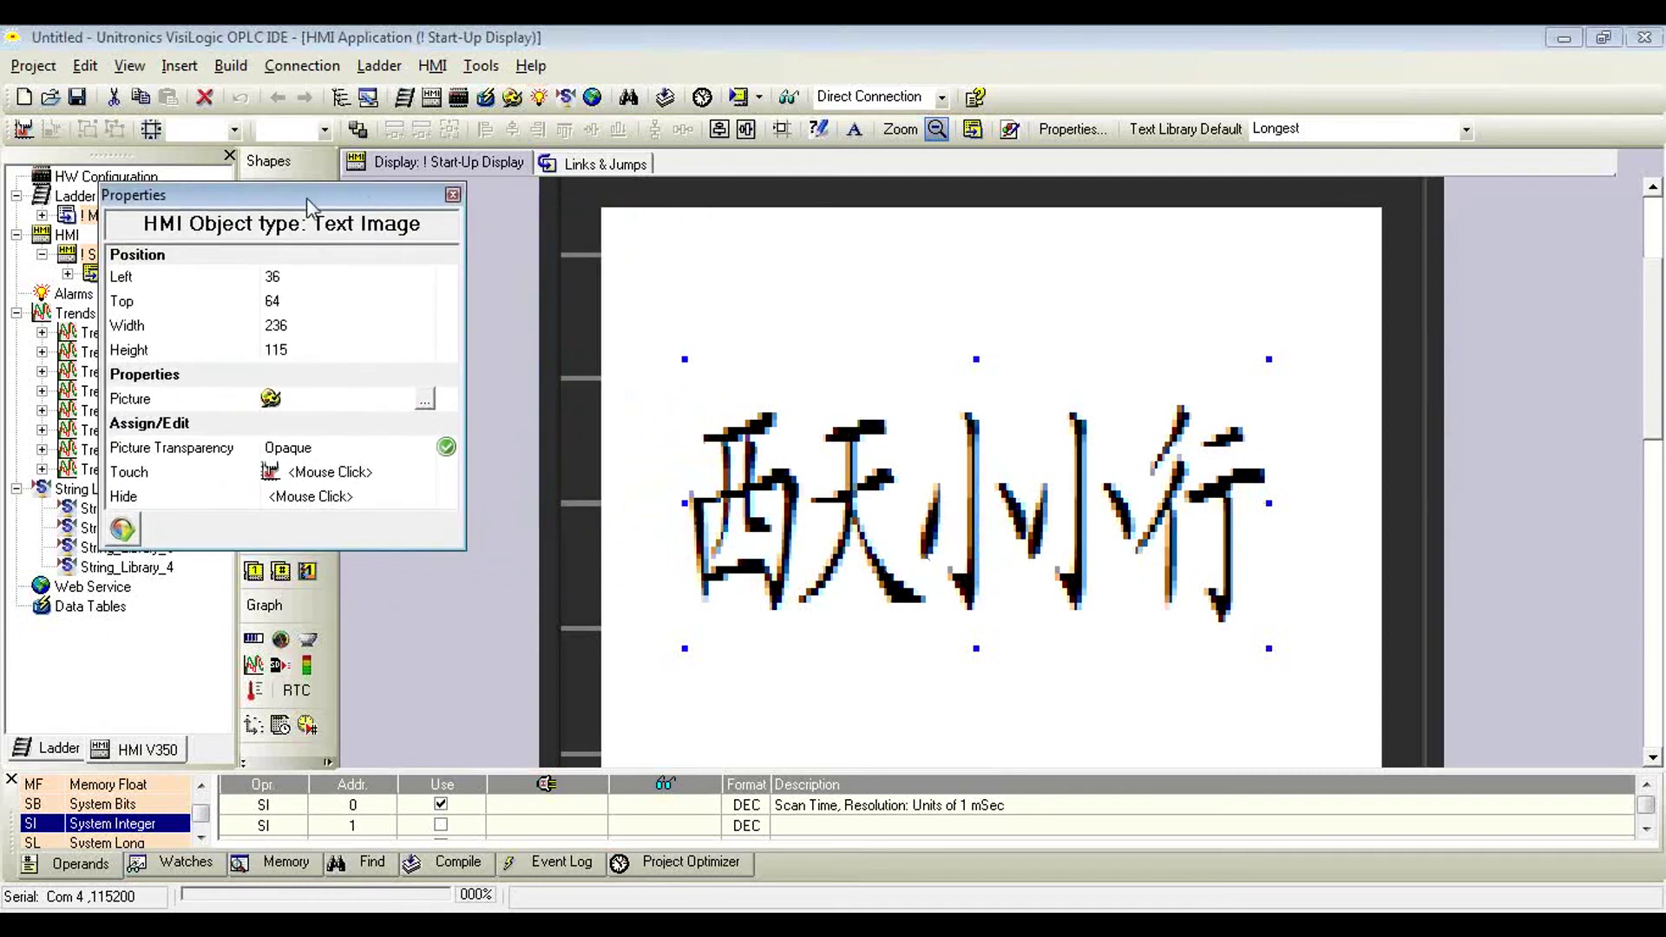
left_click(454, 195)
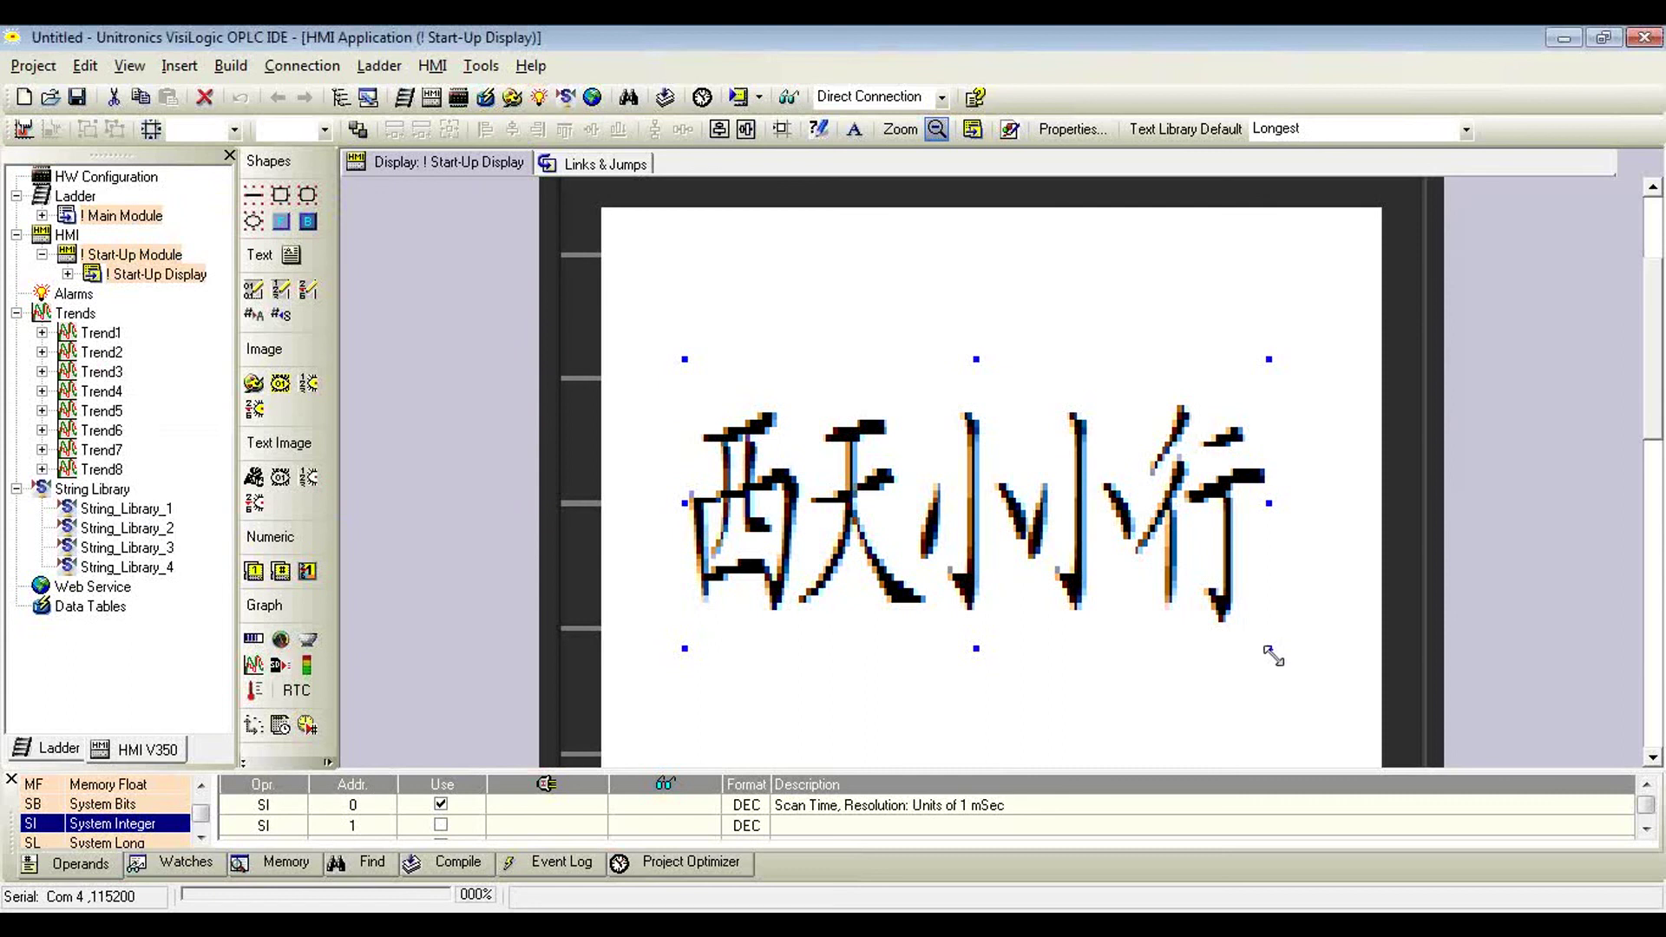
left_click_drag(1269, 648, 1151, 561)
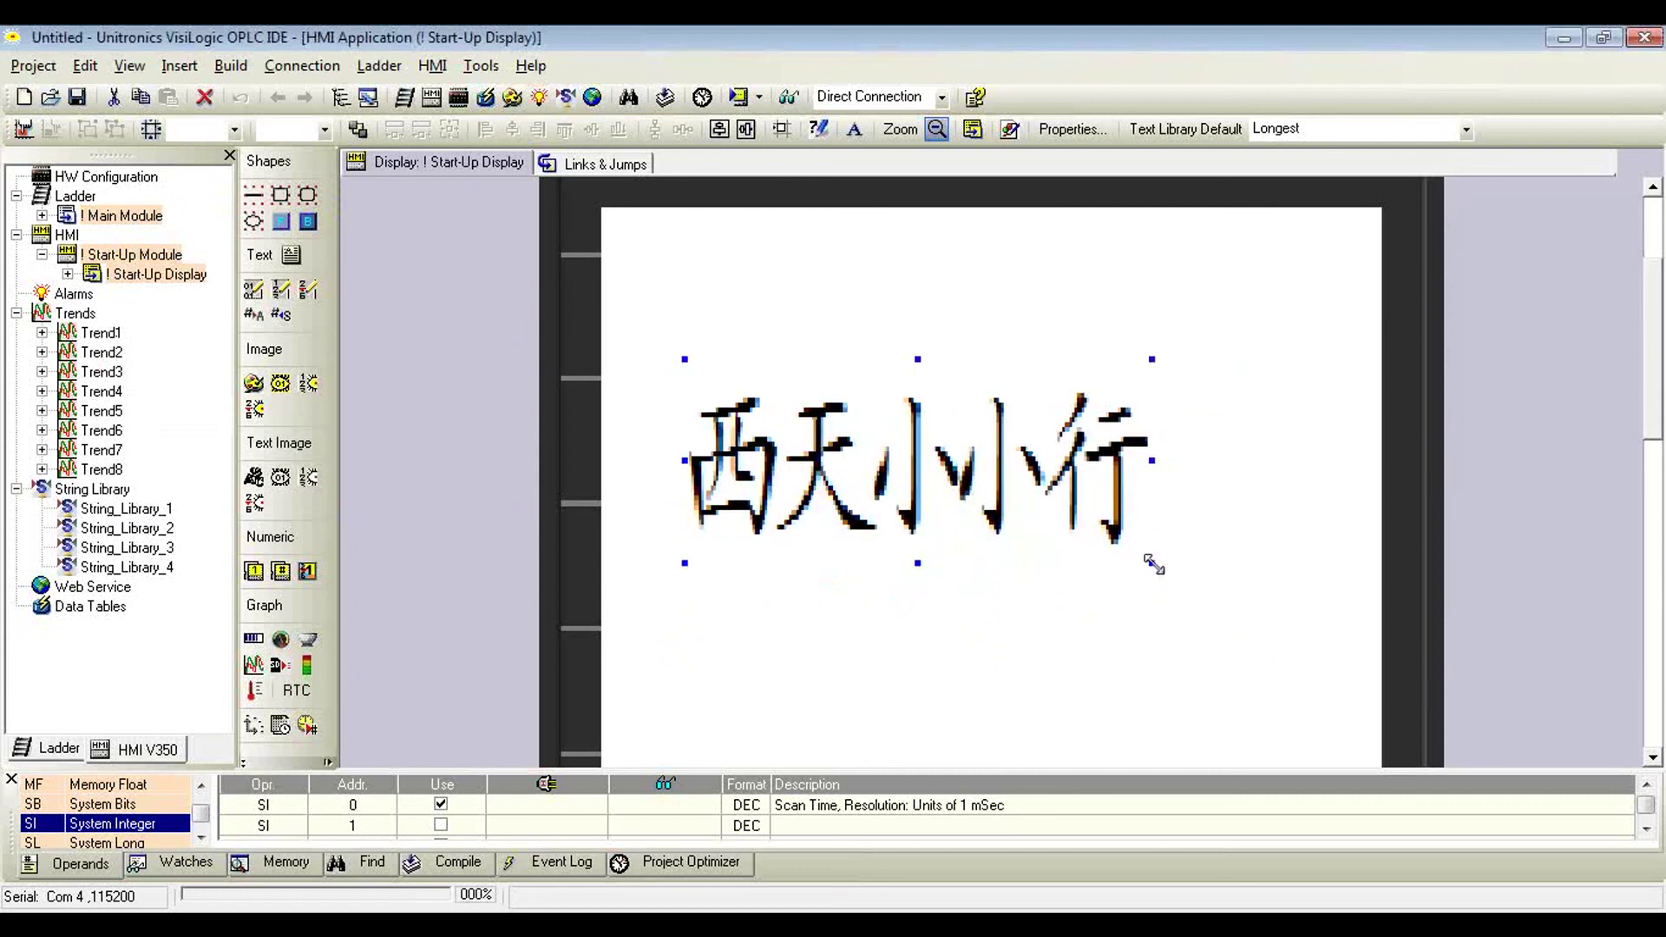